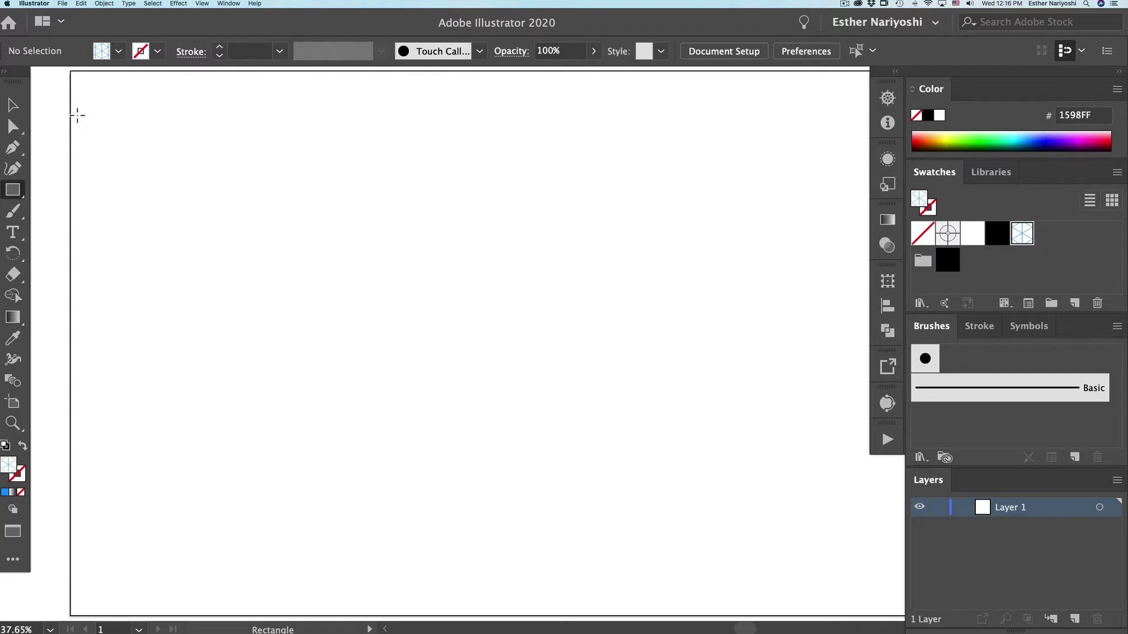
# Remove the sample isometric-grid rectangle from the artboard
pyautogui.moveTo(76, 114)
pyautogui.mouseDown()
pyautogui.moveTo(257, 280)
pyautogui.moveTo(764, 570)
pyautogui.mouseUp()
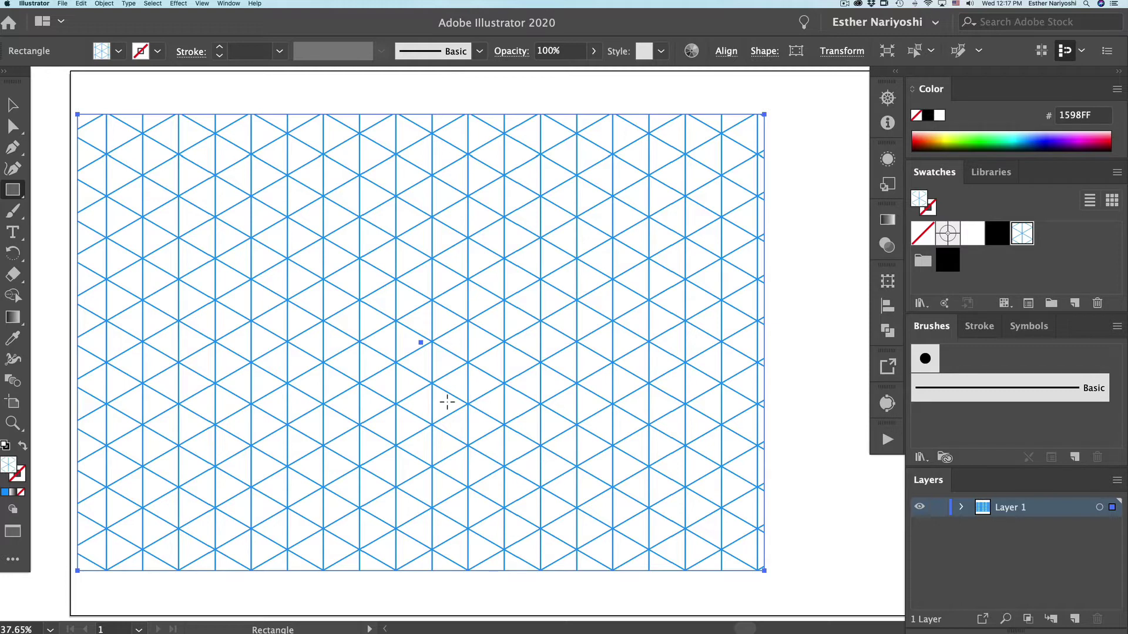
pyautogui.press('v')
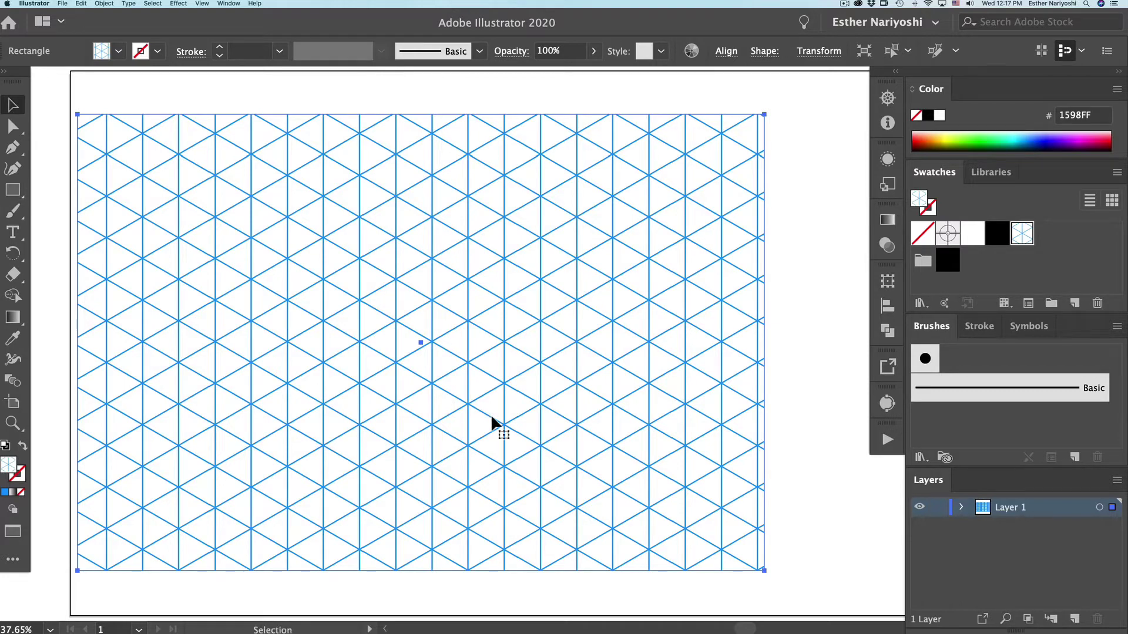
pyautogui.press('Delete')
# Draw a straight vertical line 309 px long and select it
pyautogui.press('\\')
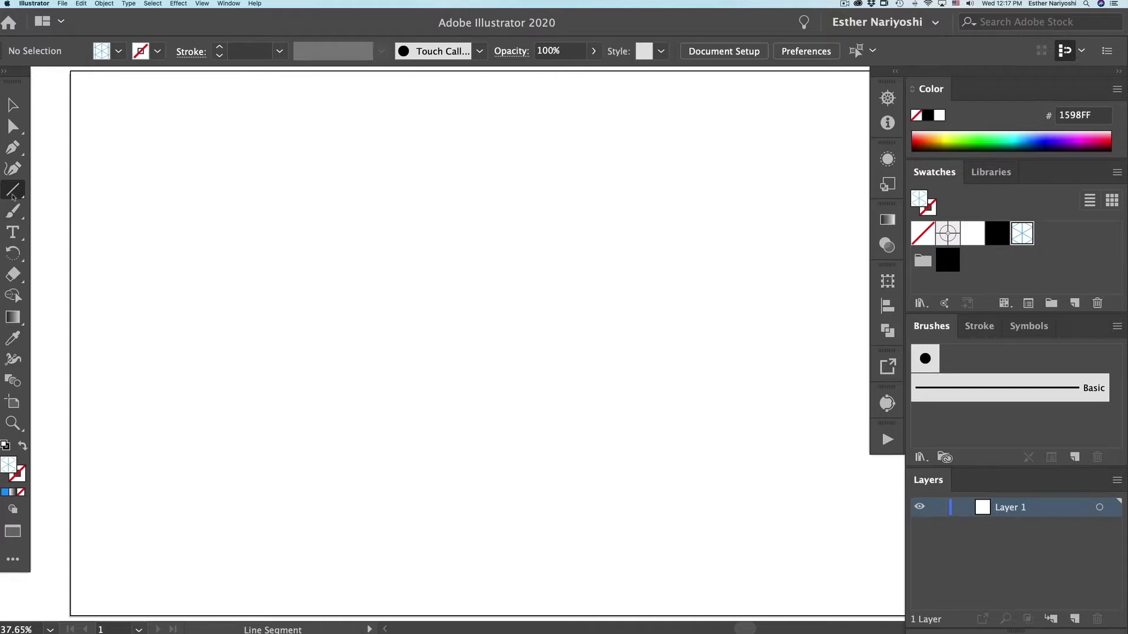
pyautogui.moveTo(300, 188); pyautogui.dragTo(304, 378)
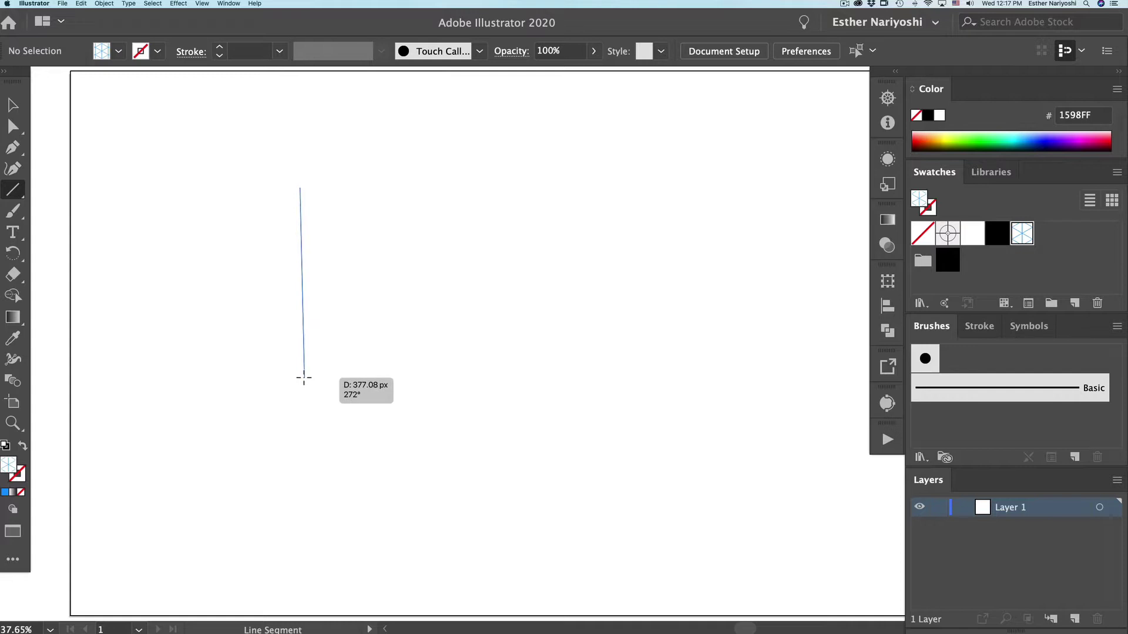
pyautogui.press('shift')
pyautogui.moveTo(304, 378)
pyautogui.mouseDown()
pyautogui.moveTo(304, 402)
pyautogui.moveTo(305, 342)
pyautogui.mouseUp()
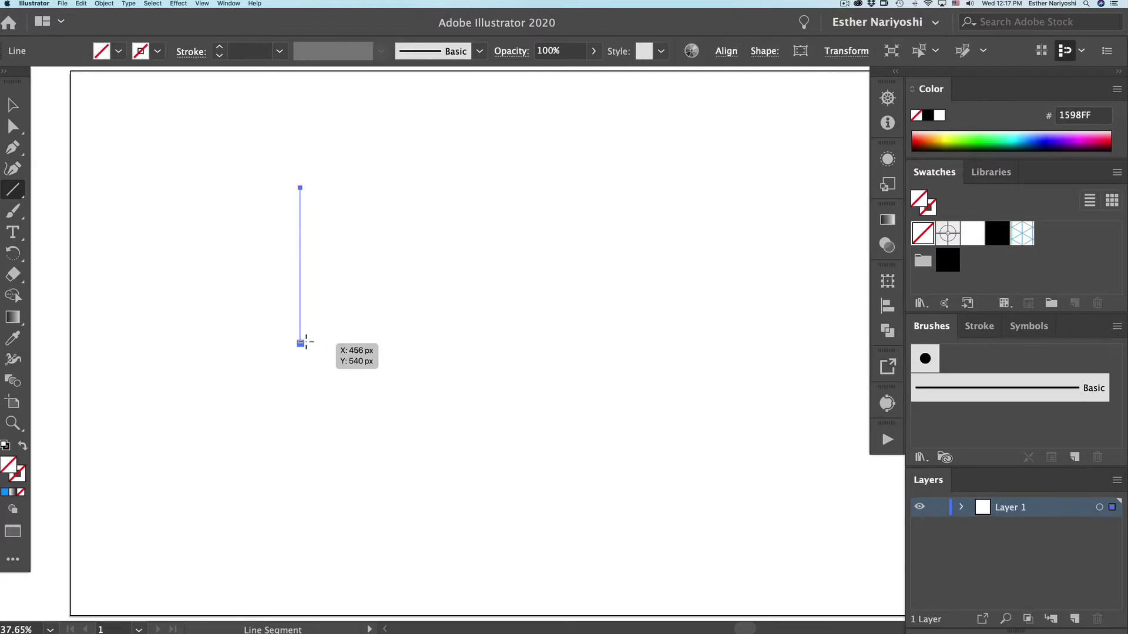
pyautogui.press('v')
pyautogui.click(314, 281)
pyautogui.moveTo(340, 288); pyautogui.dragTo(225, 260)
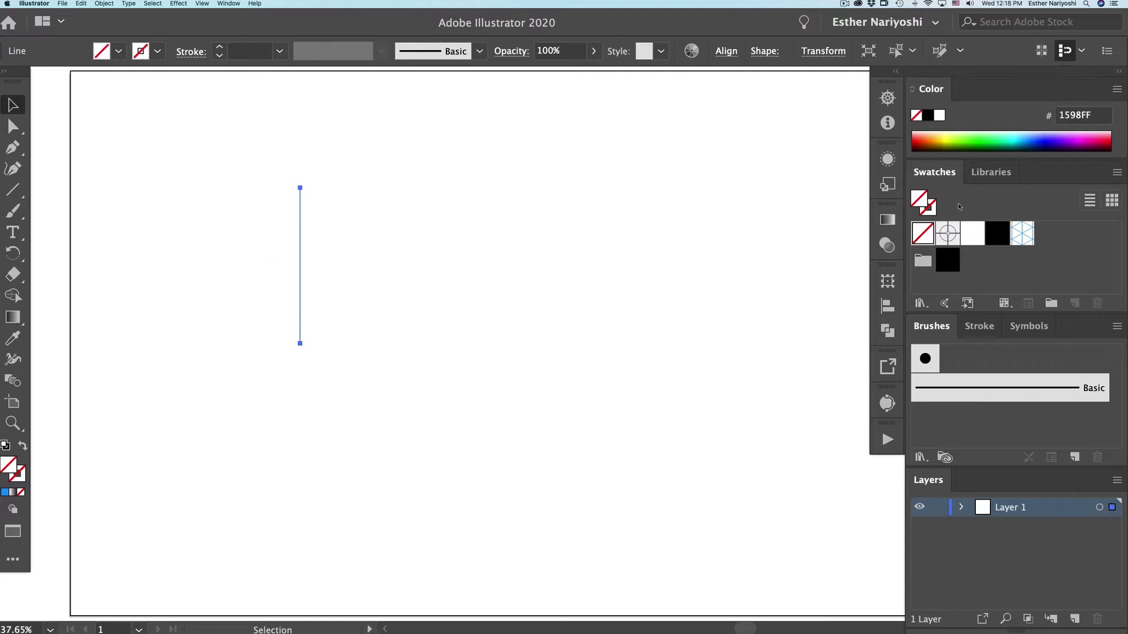
# Give the line a blue (0071D4) stroke at 2 pt weight
pyautogui.click(943, 231)
pyautogui.click(1032, 135)
pyautogui.click(279, 53)
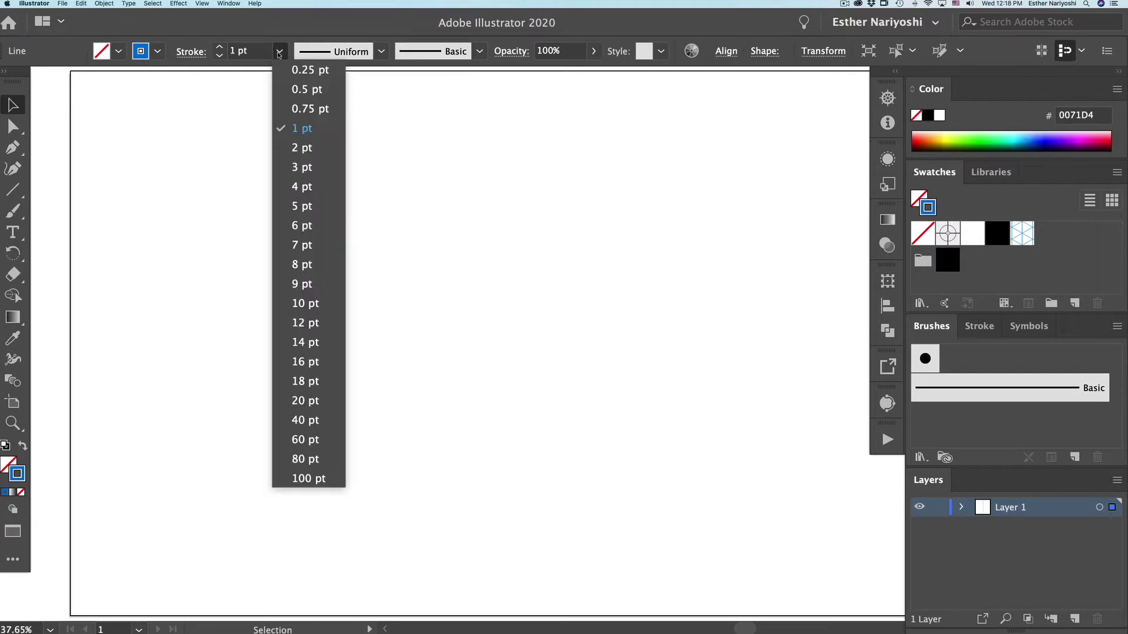
pyautogui.click(302, 147)
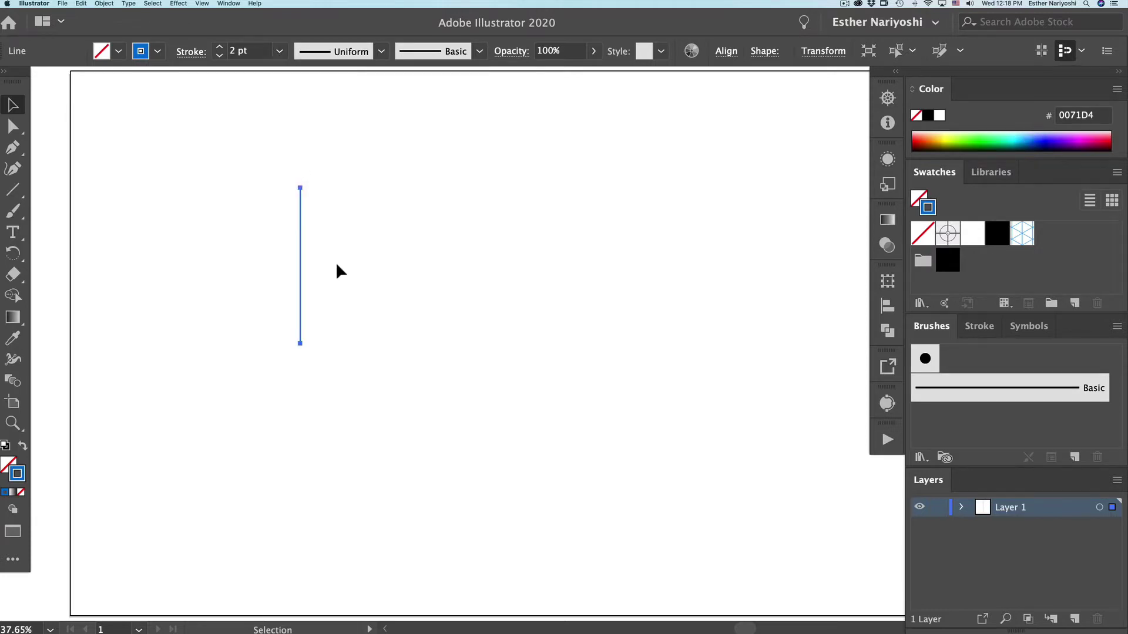
pyautogui.click(338, 316)
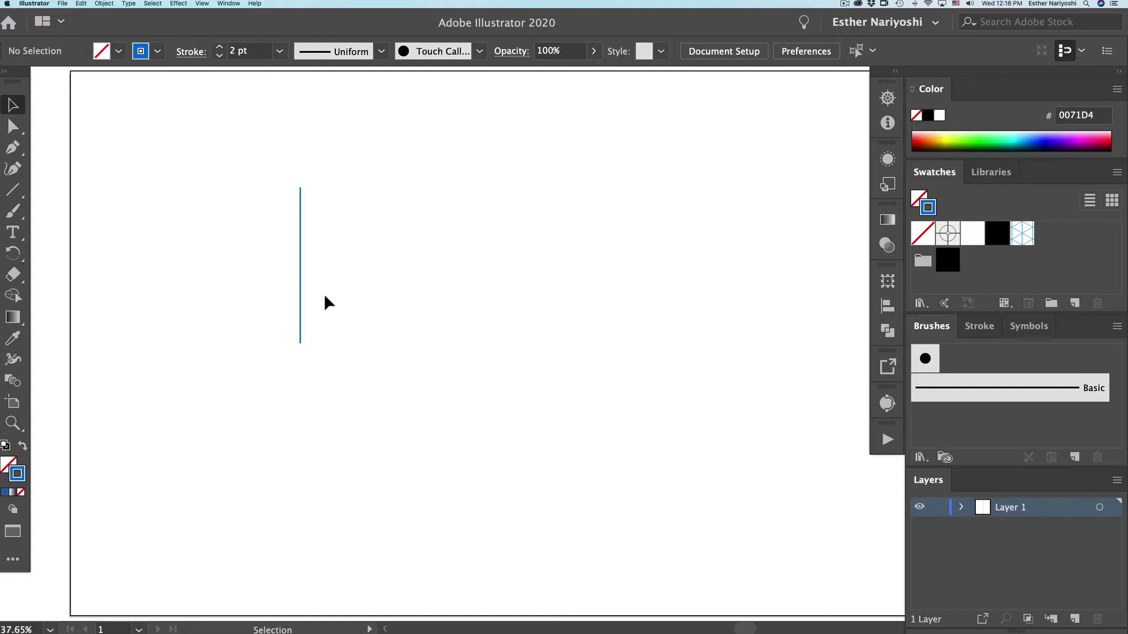
# Add two copies of the line rotated 60° and 120°, then select all three lines
pyautogui.moveTo(324, 296); pyautogui.dragTo(262, 272)
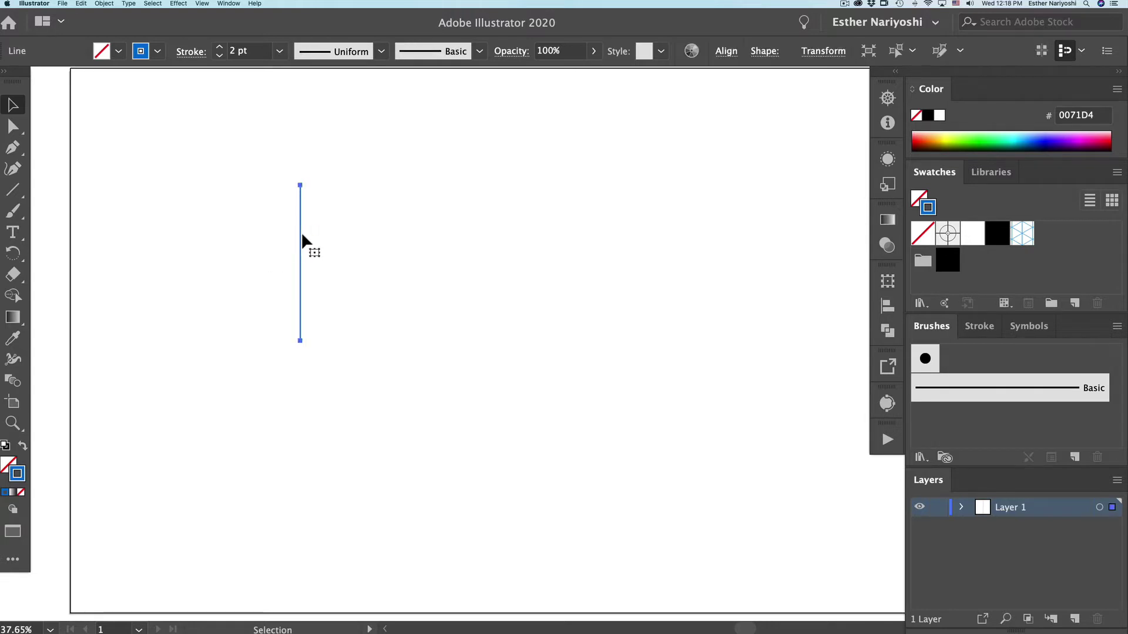
pyautogui.rightClick(303, 235)
pyautogui.moveTo(341, 371)
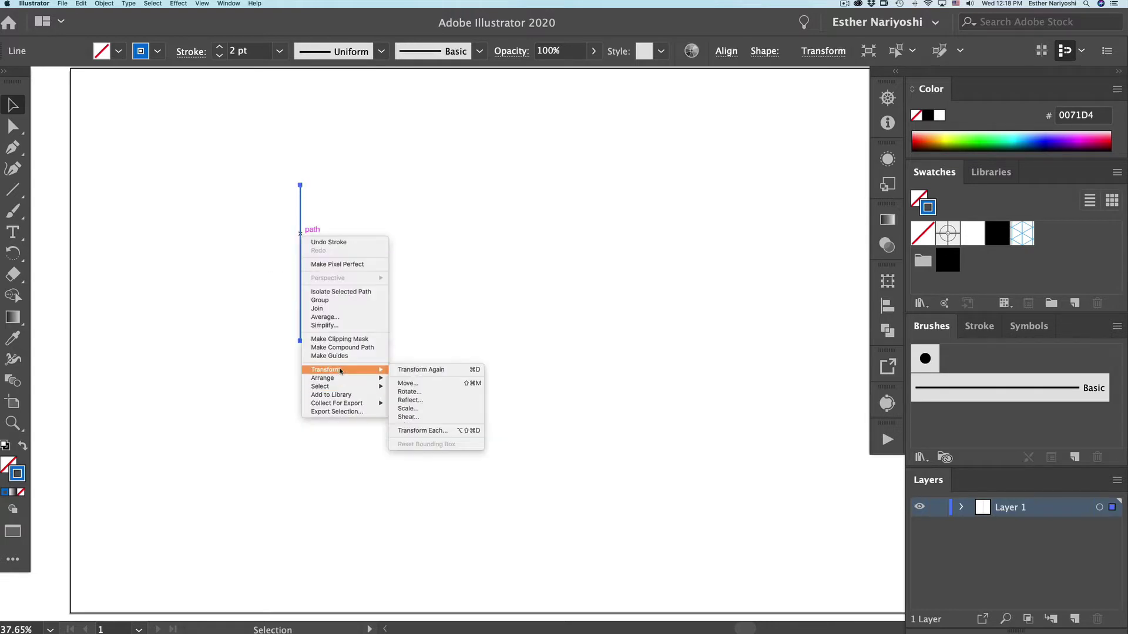
pyautogui.click(400, 393)
pyautogui.moveTo(150, 53); pyautogui.dragTo(520, 215)
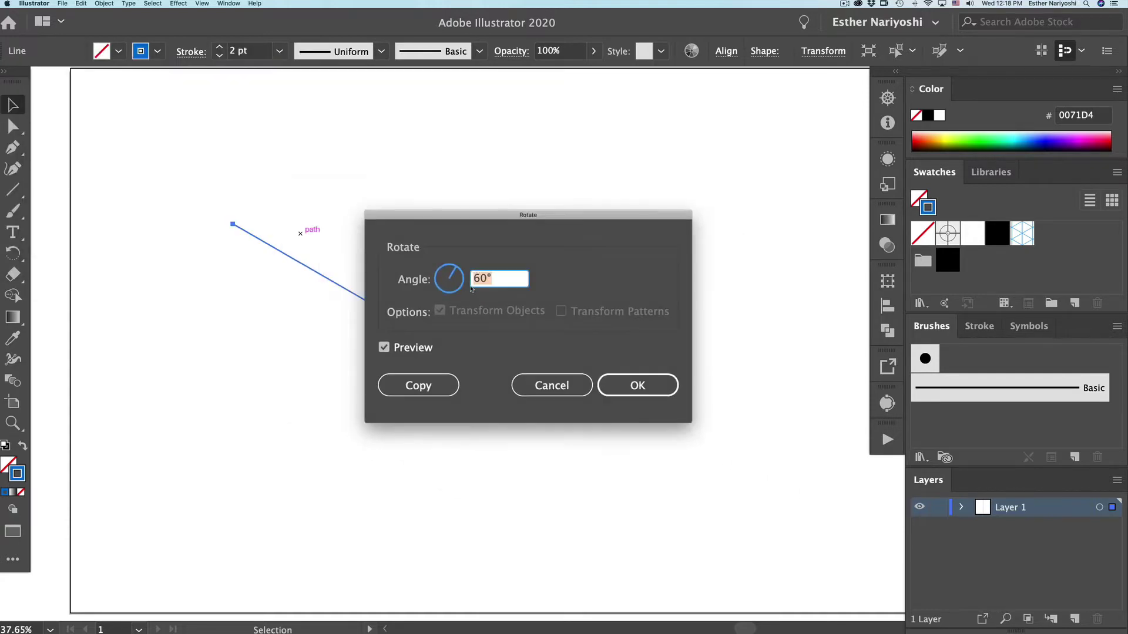
pyautogui.click(405, 393)
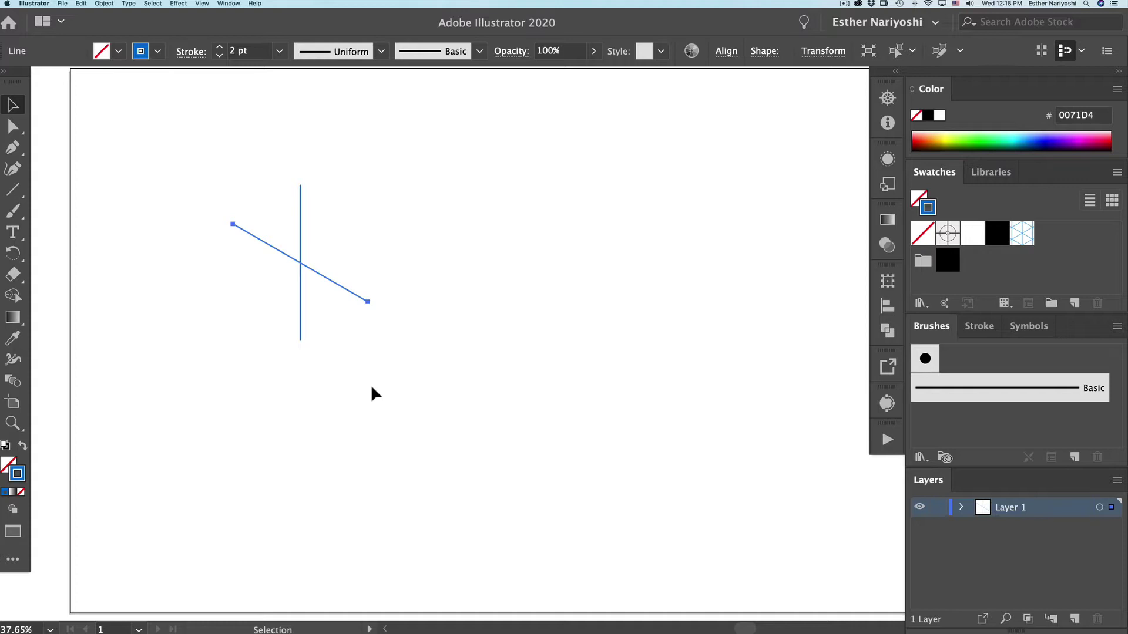
pyautogui.hotkey('ctrl', 'd')
pyautogui.click(348, 323)
pyautogui.moveTo(369, 347); pyautogui.dragTo(255, 231)
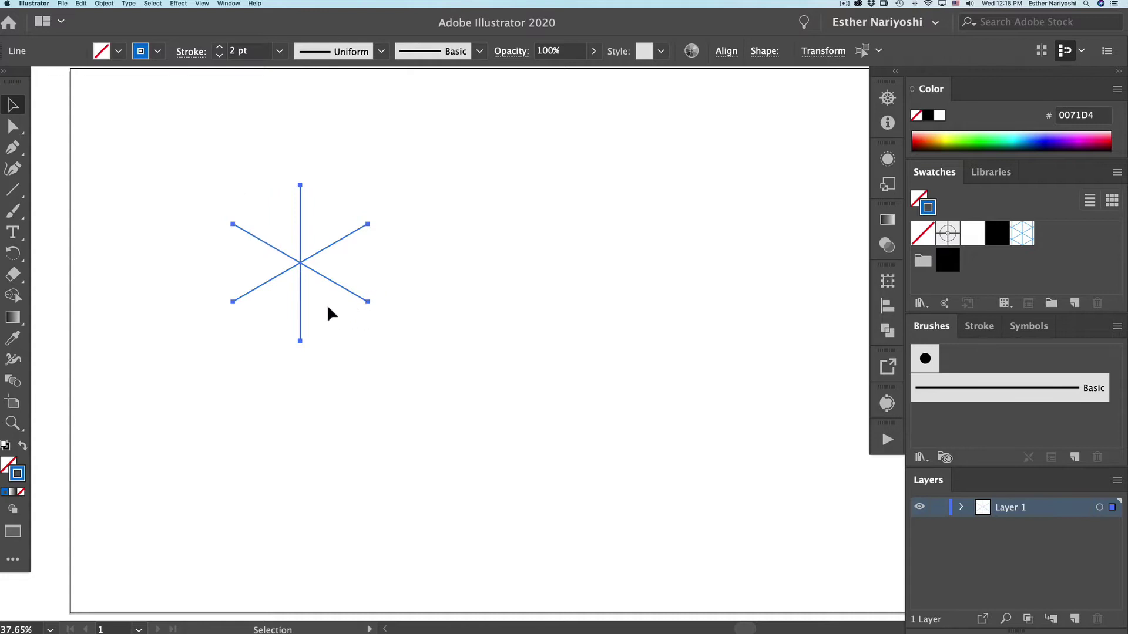
# Turn the selected star into New Pattern 2 using Object > Pattern > Make
pyautogui.click(105, 4)
pyautogui.moveTo(128, 221)
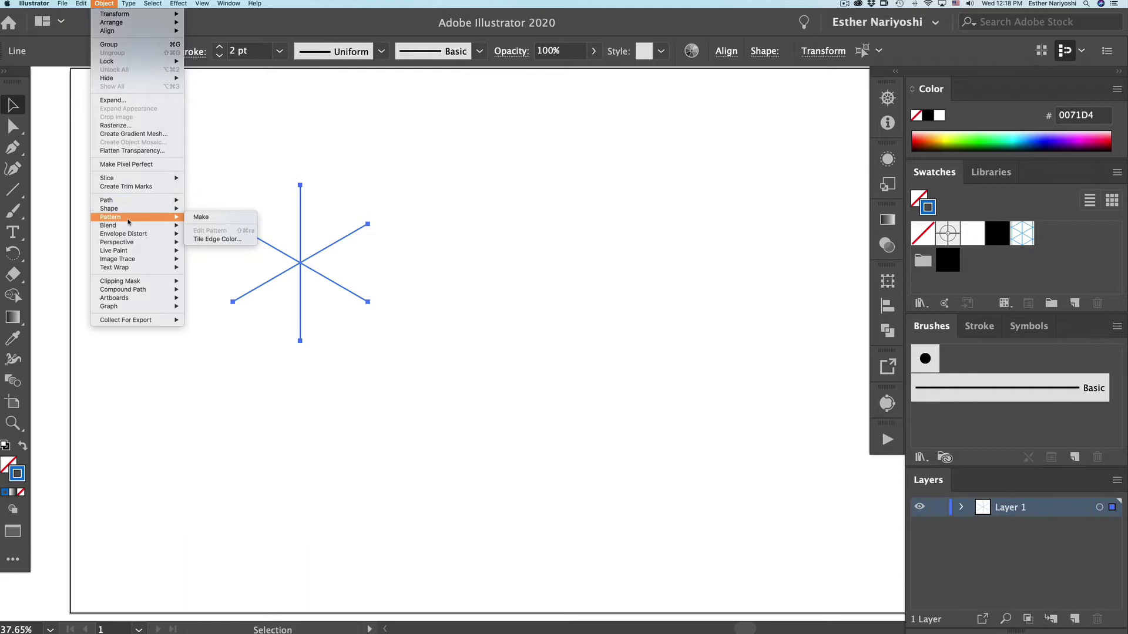
pyautogui.click(206, 218)
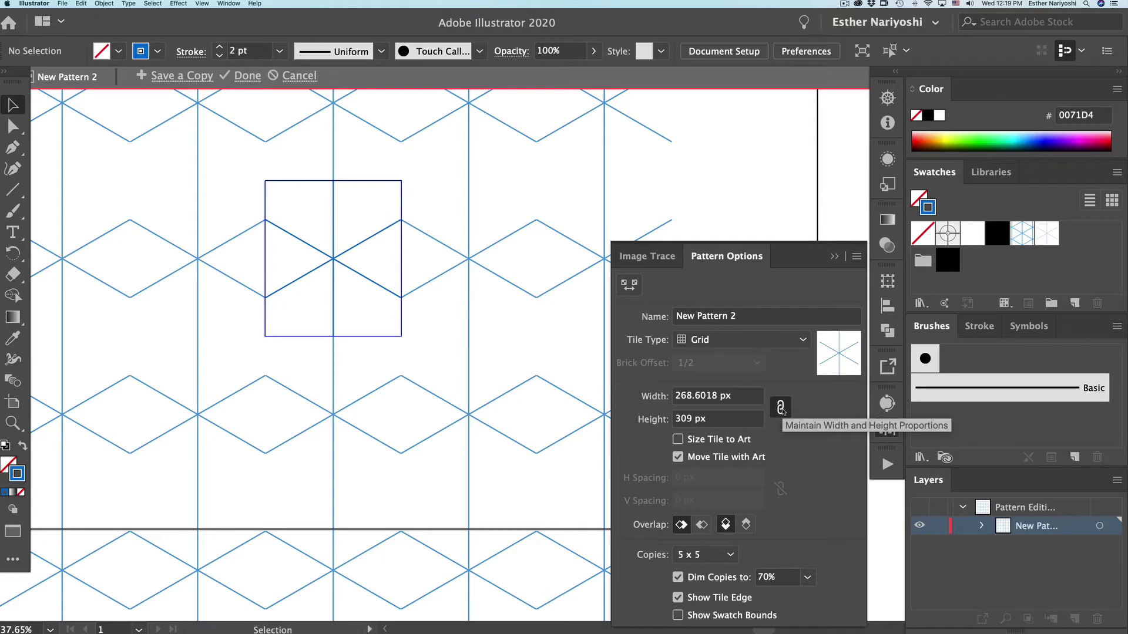
# Divide the tile width by 2, giving a linked 134.3009 × 154.5 px tile, and zoom in
pyautogui.click(749, 399)
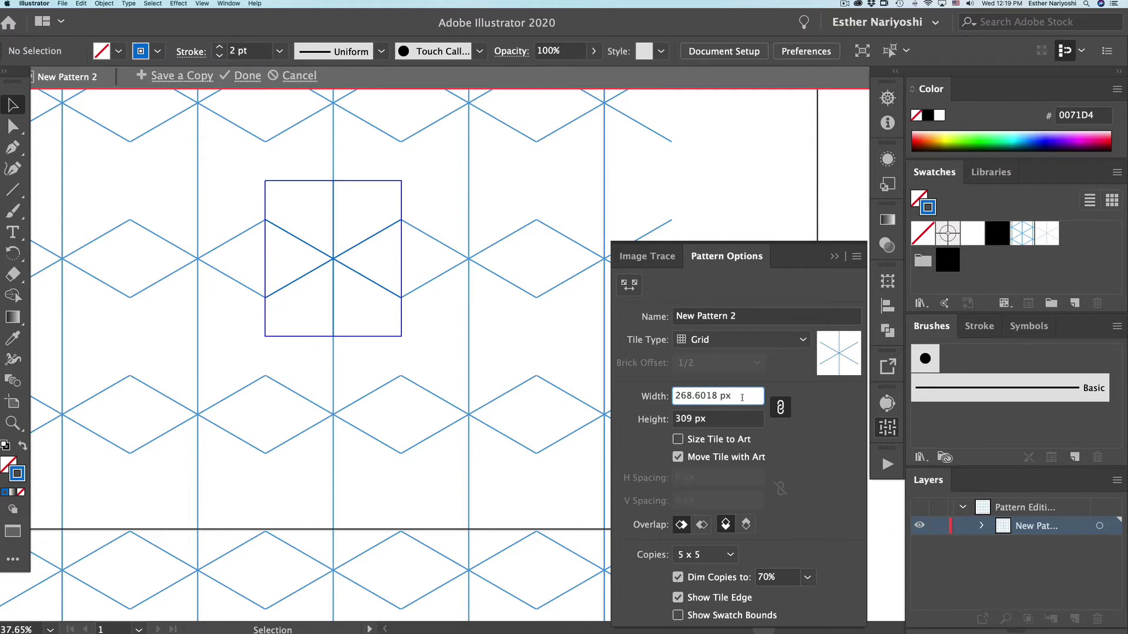
pyautogui.write('/2')
pyautogui.press('Tab')
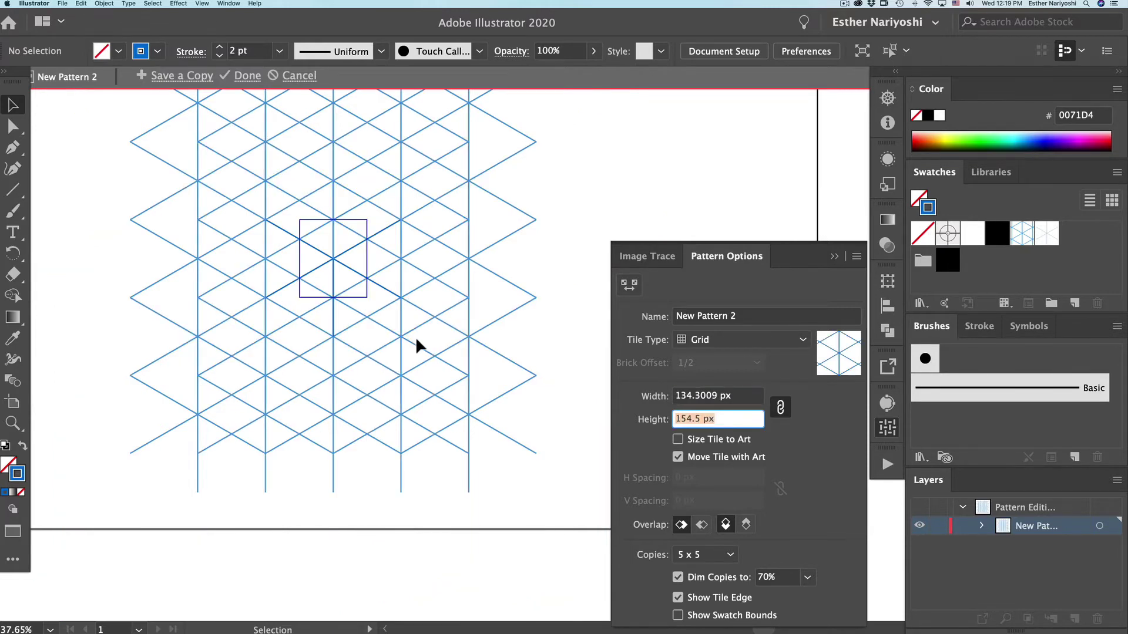
pyautogui.click(424, 332)
pyautogui.press('super+equal')
pyautogui.press('super+equal')
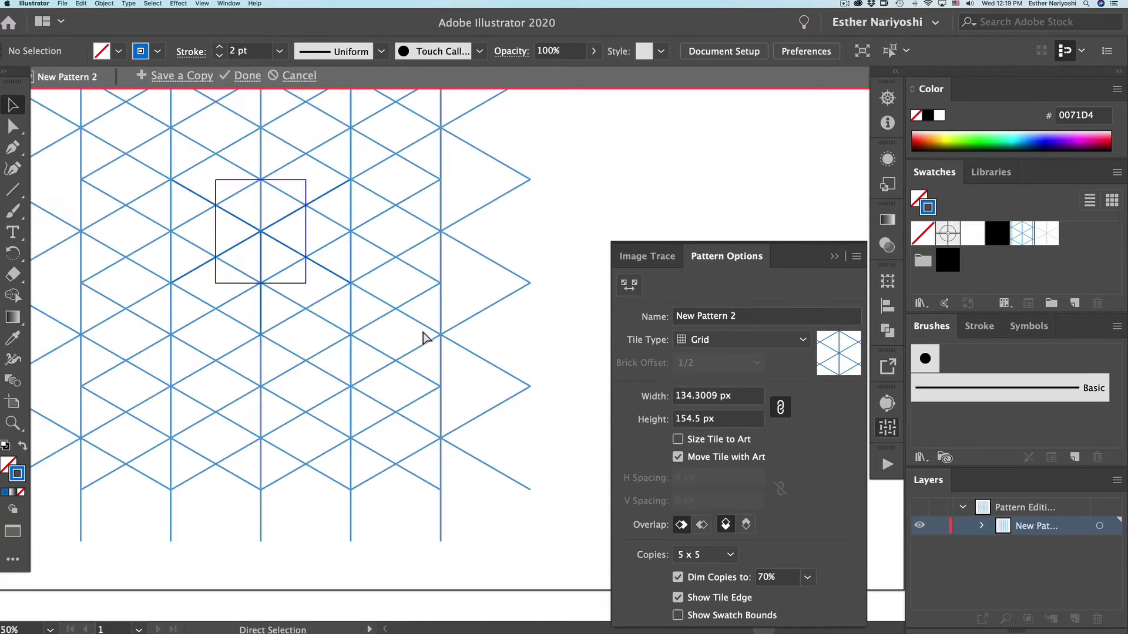
pyautogui.hscroll(-8, 423, 338)
pyautogui.scroll(4, 423, 338)
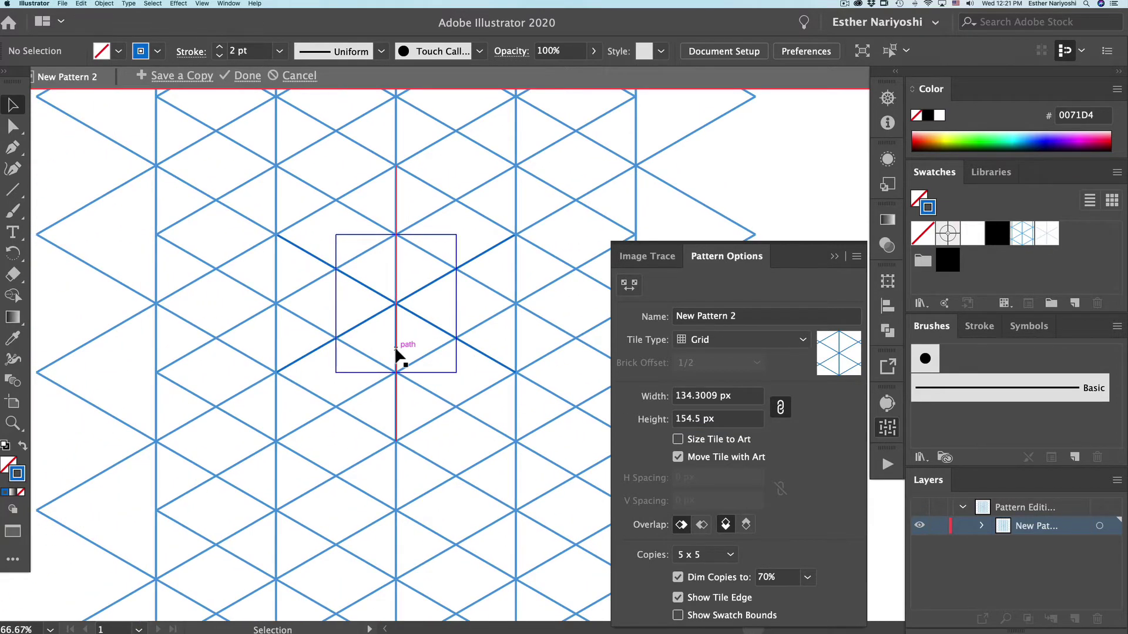
# Copy the tile's vertical line about 67 px right onto the tile edge, then deselect
pyautogui.click(396, 351)
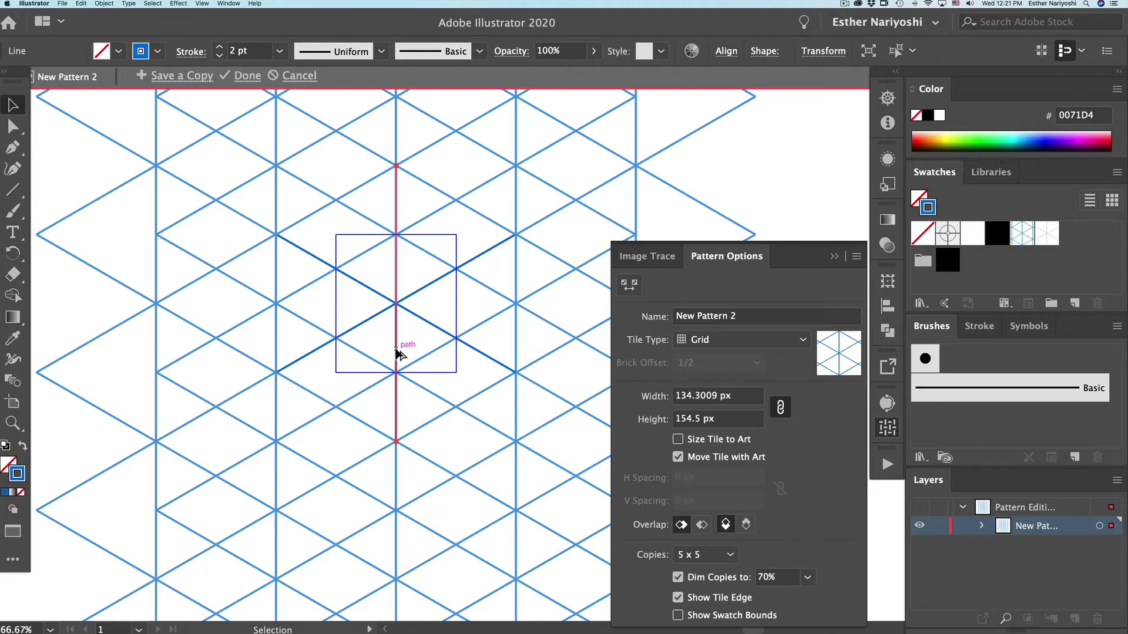
pyautogui.moveTo(398, 350); pyautogui.dragTo(440, 354)
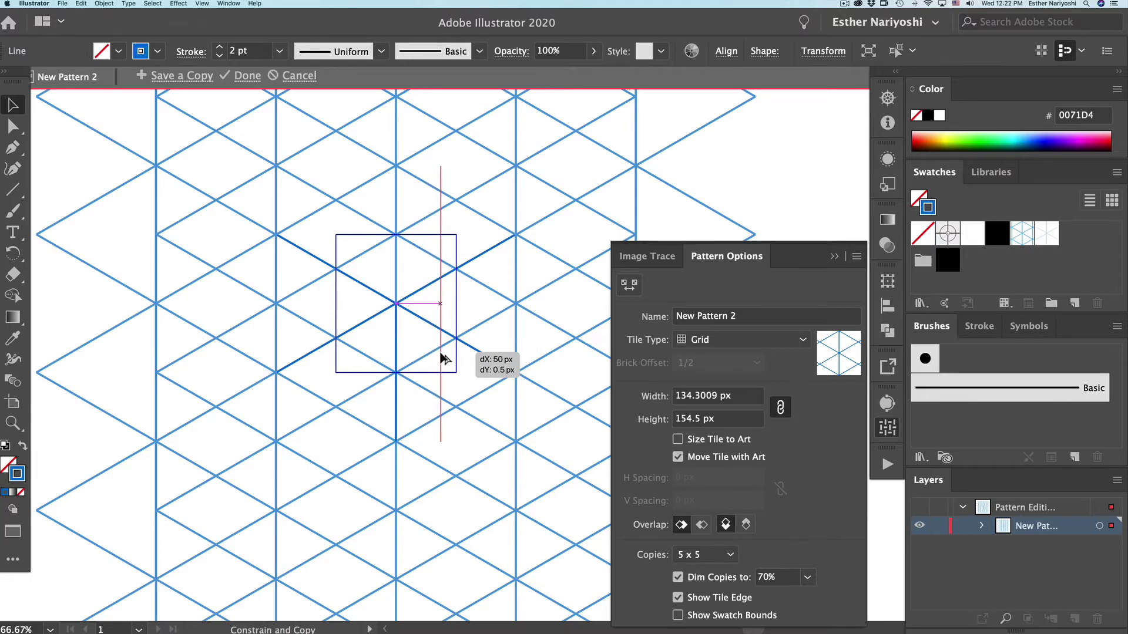
pyautogui.moveTo(442, 357); pyautogui.dragTo(457, 358)
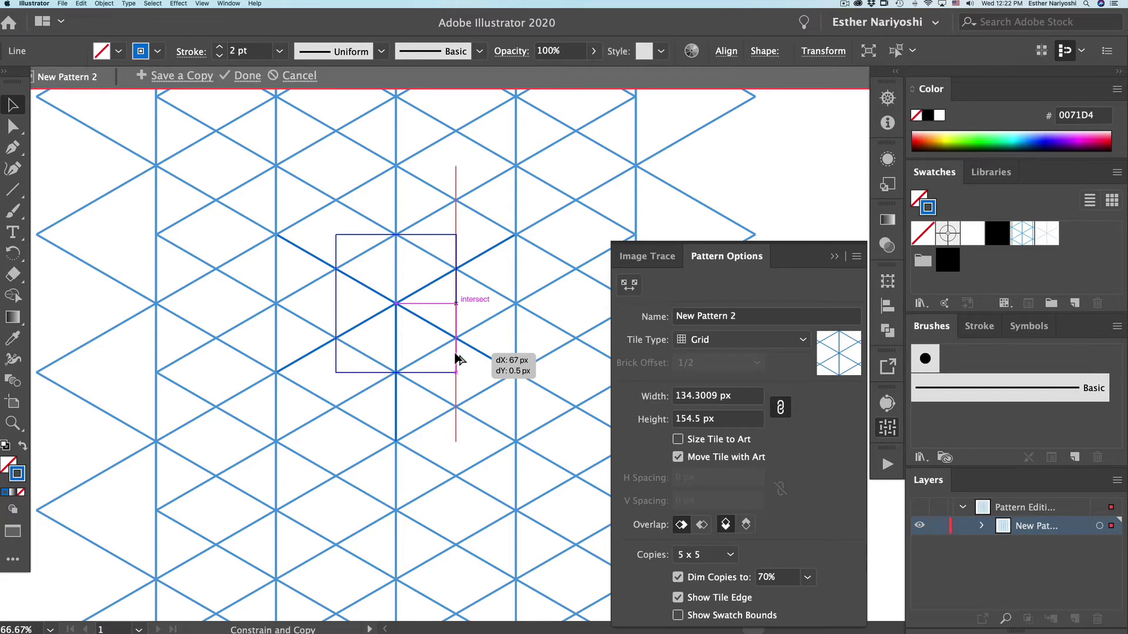
pyautogui.moveTo(457, 358); pyautogui.dragTo(454, 352)
pyautogui.click(459, 355)
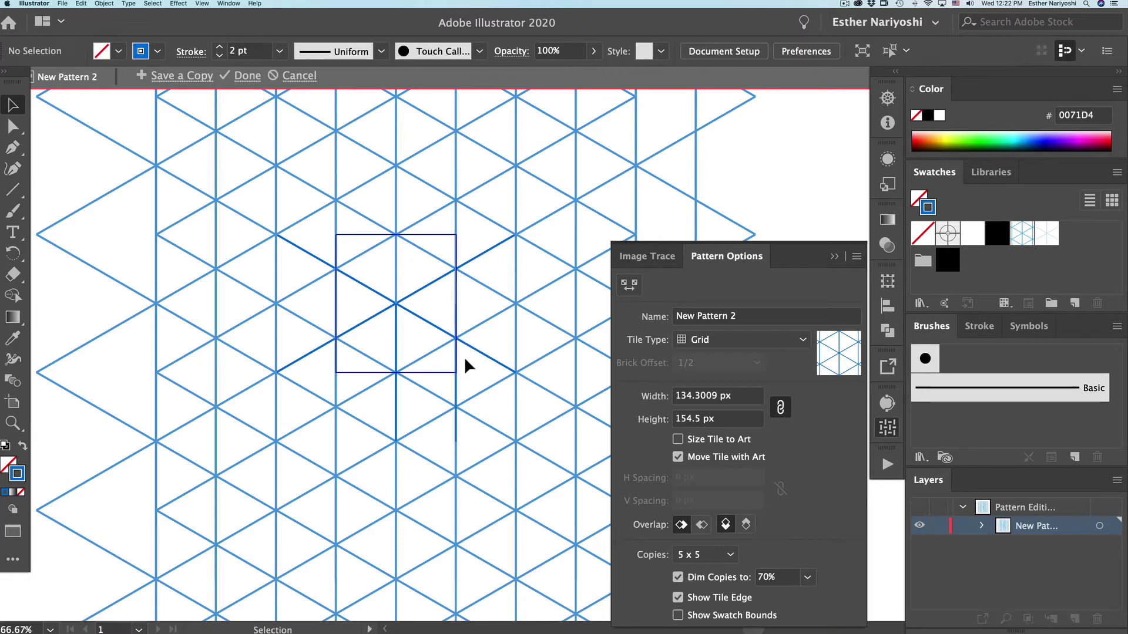
# Save the pattern with Done and delete the leftover blue snowflake artwork
pyautogui.click(248, 77)
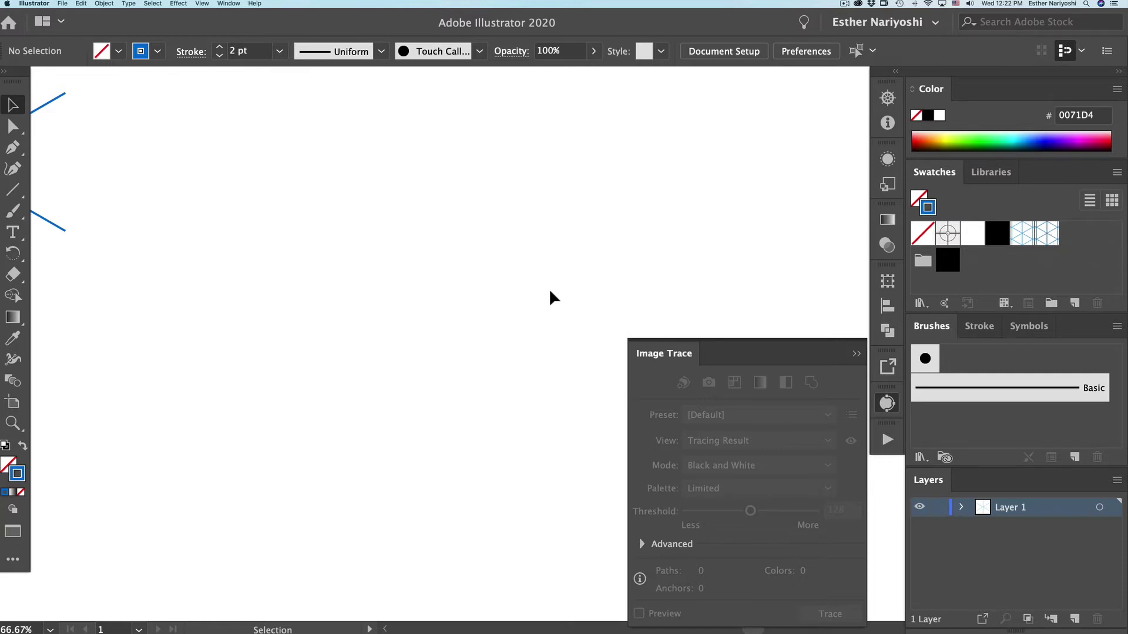
pyautogui.scroll(5, 433, 285)
pyautogui.hscroll(-5, 433, 285)
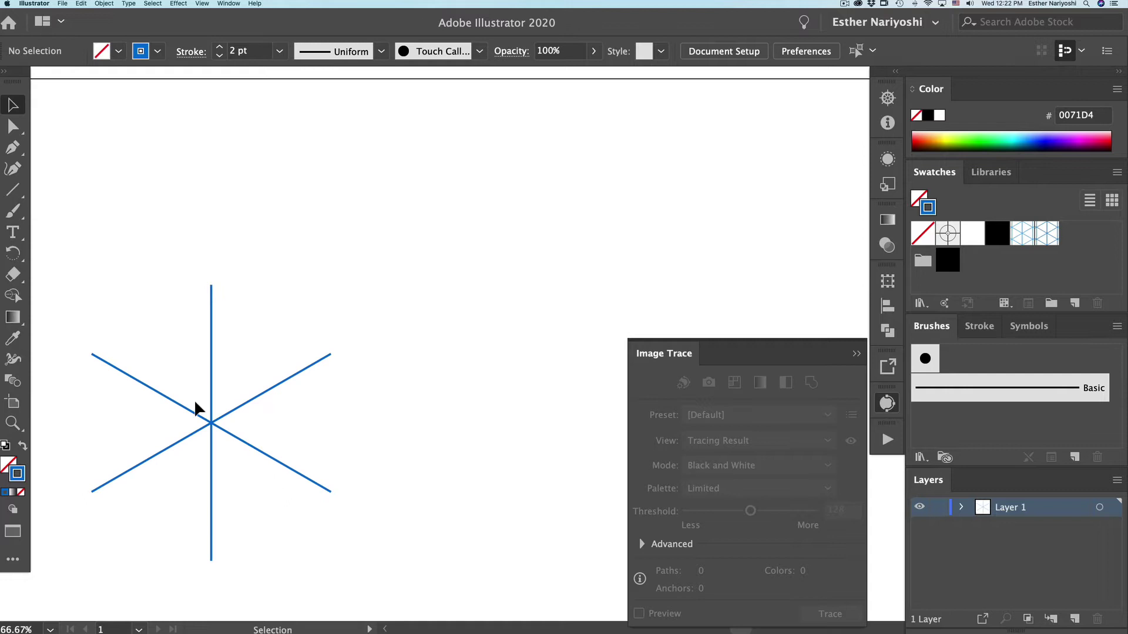
pyautogui.moveTo(274, 497); pyautogui.dragTo(157, 382)
pyautogui.press('Delete')
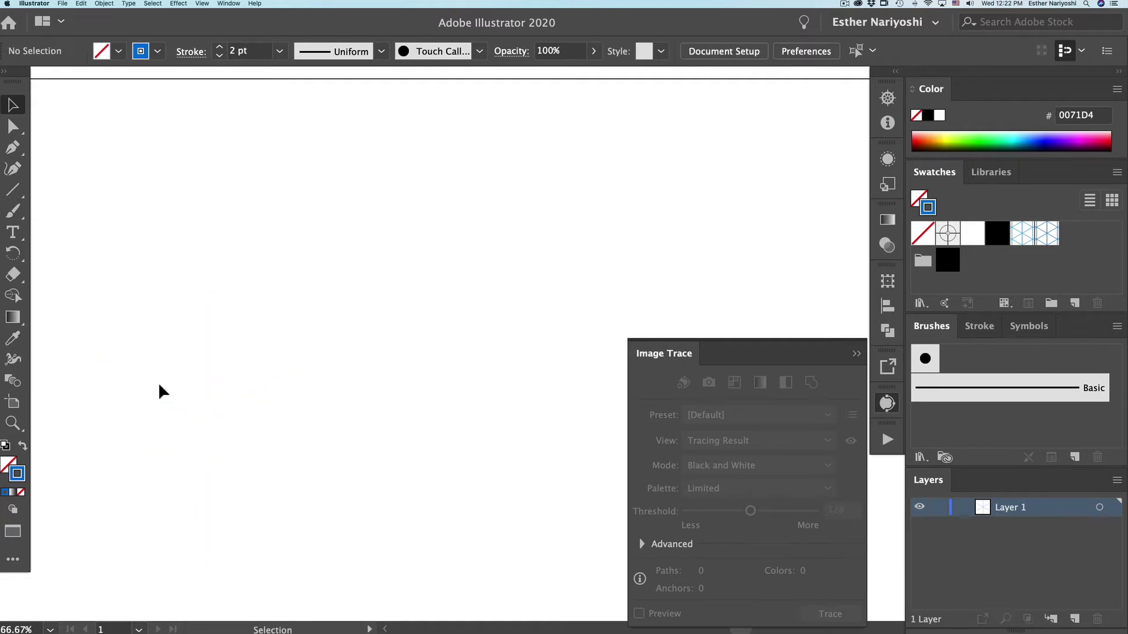
# Fit the whole artboard in the window and collapse the Image Trace panel
pyautogui.press('super+1')
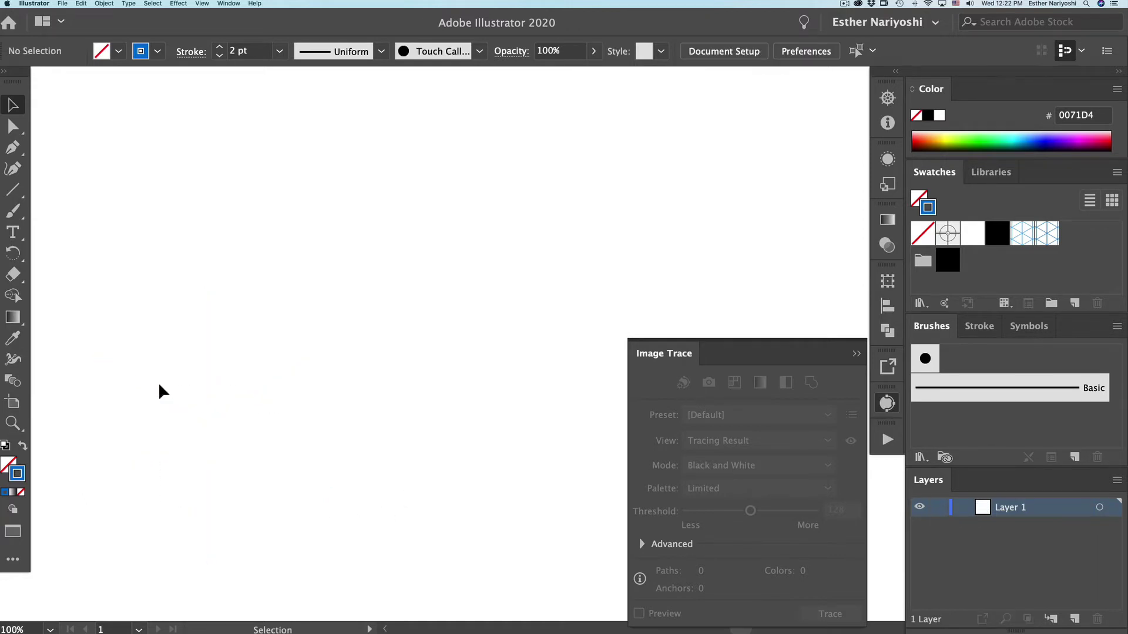
pyautogui.press('super+0')
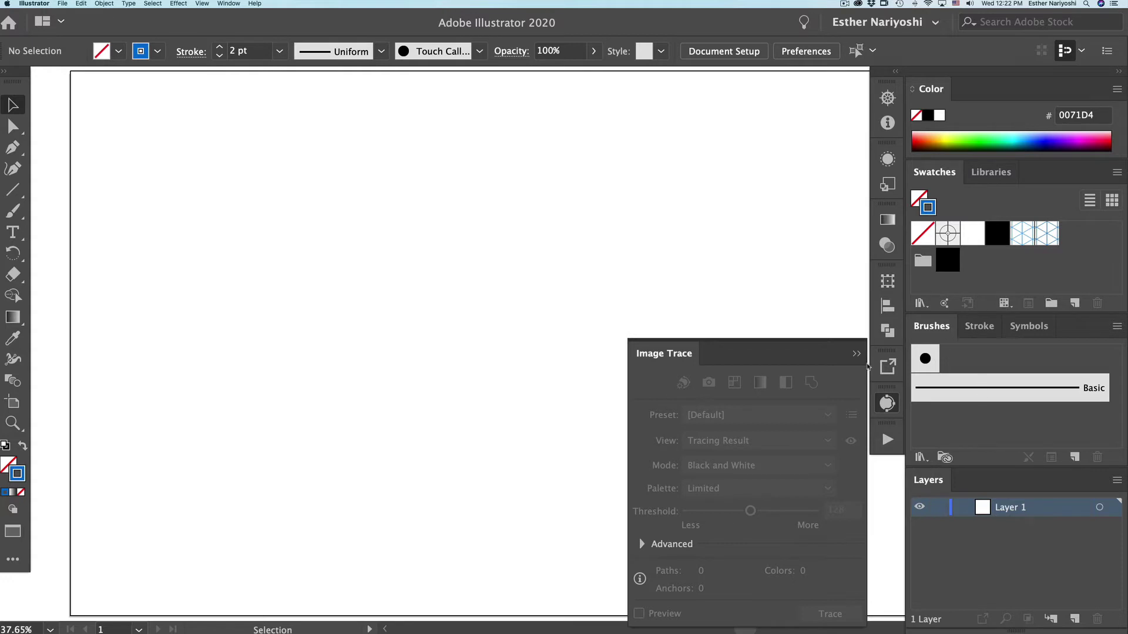
pyautogui.click(857, 353)
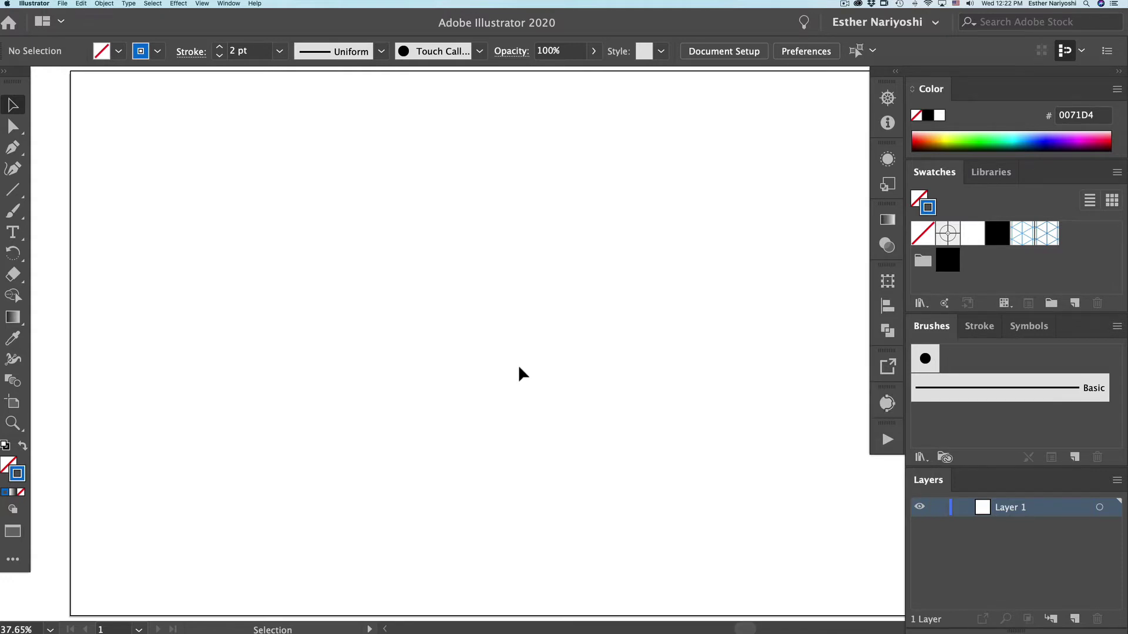
pyautogui.press('m')
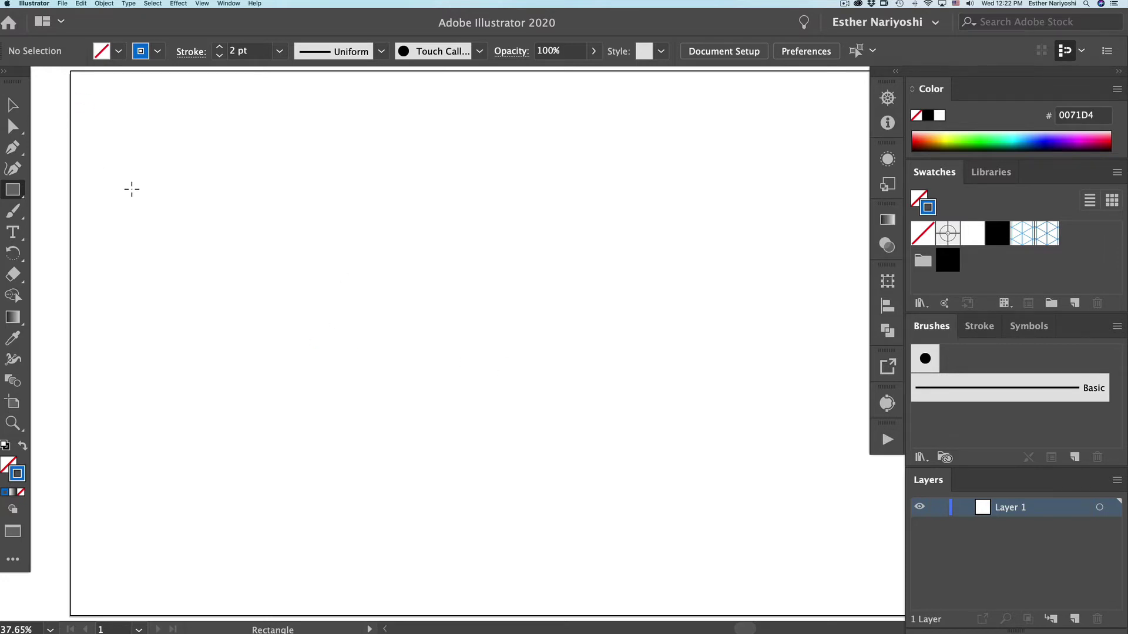
# Draw a large rectangle with no stroke and a New Pattern 2 fill, then select it
pyautogui.moveTo(123, 162); pyautogui.dragTo(717, 527)
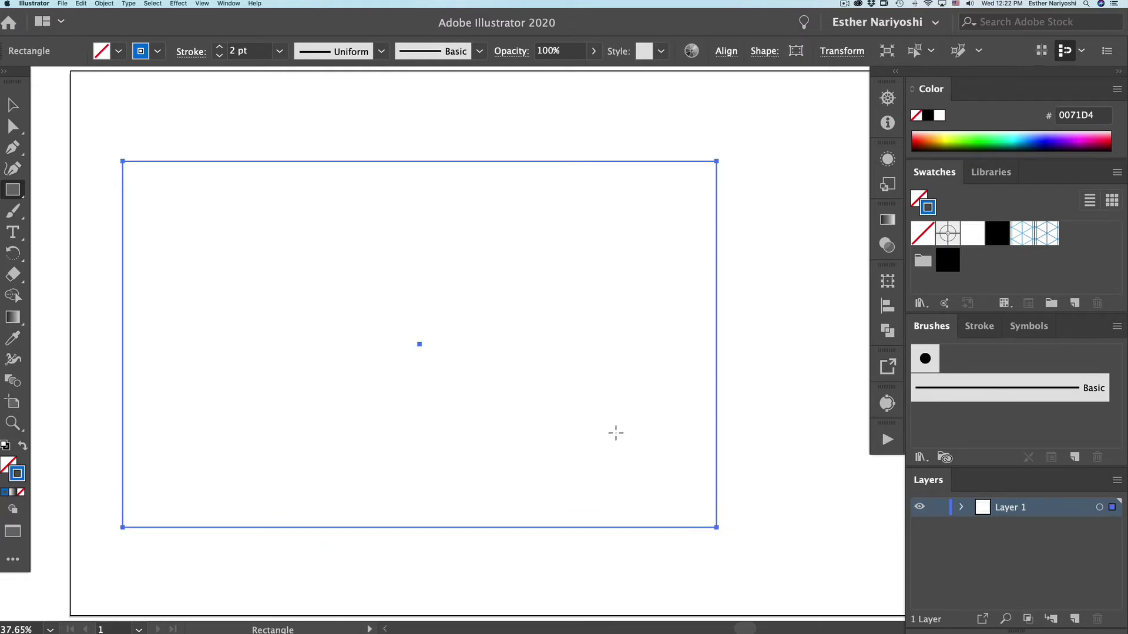
pyautogui.click(926, 235)
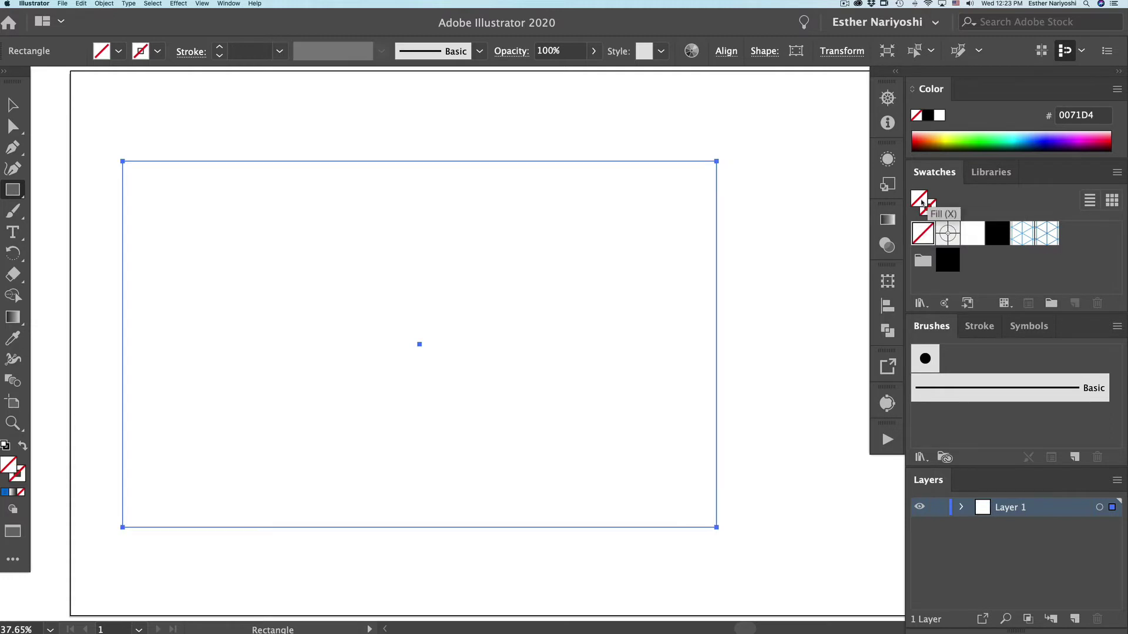
pyautogui.click(1048, 243)
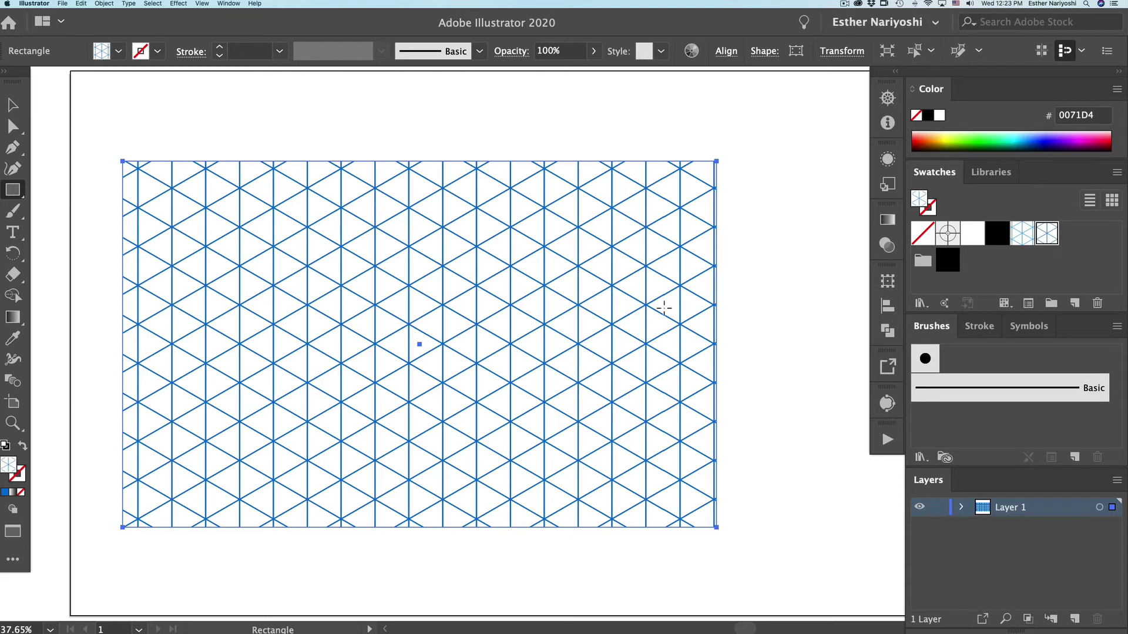
pyautogui.press('v')
pyautogui.click(764, 340)
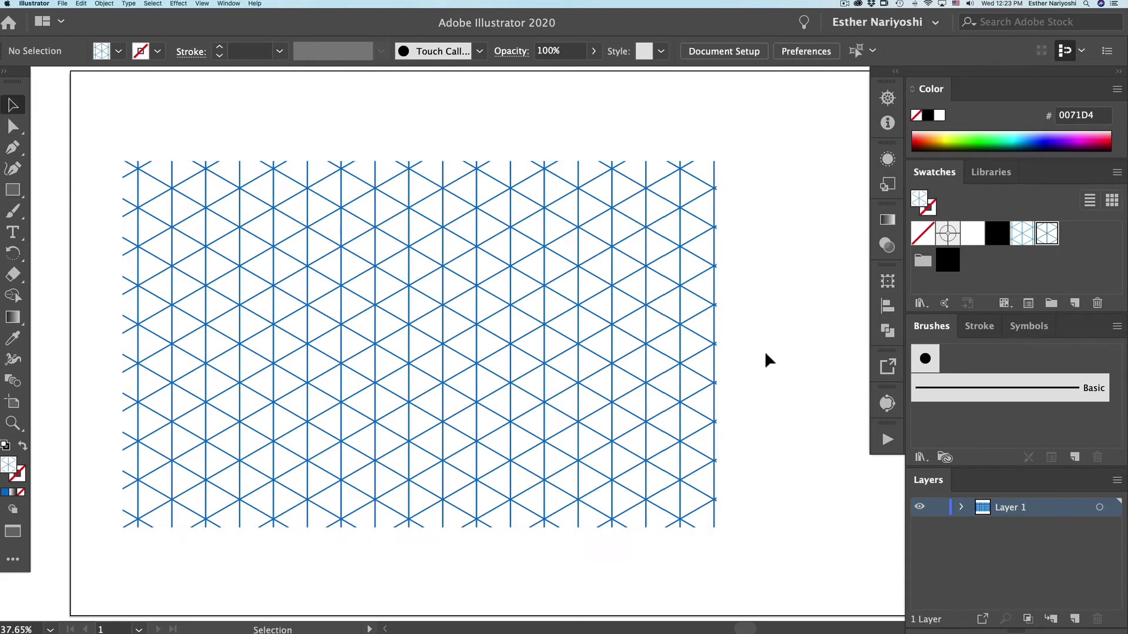
pyautogui.click(426, 282)
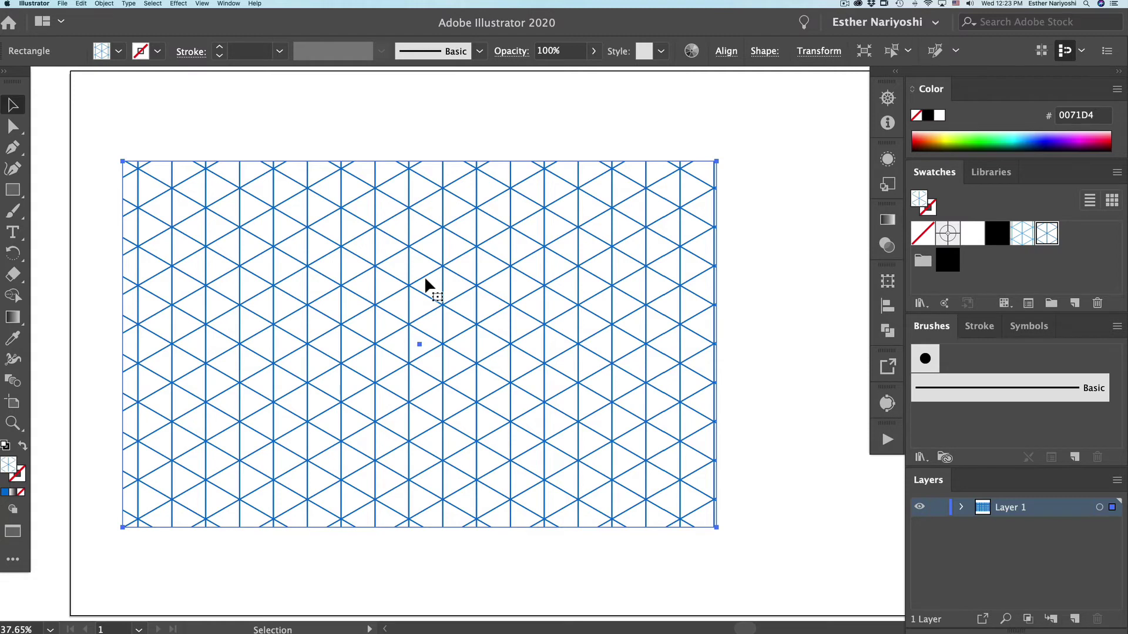
# Scale only the rectangle's pattern to 65% uniform, with Transform Objects unchecked
pyautogui.rightClick(426, 281)
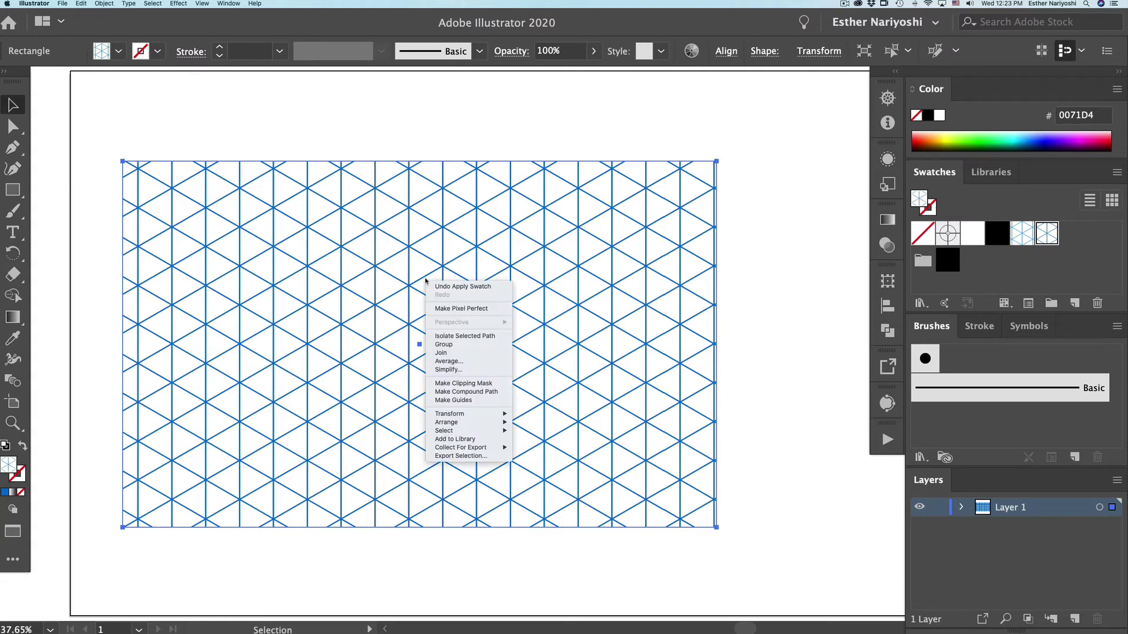
pyautogui.moveTo(471, 415)
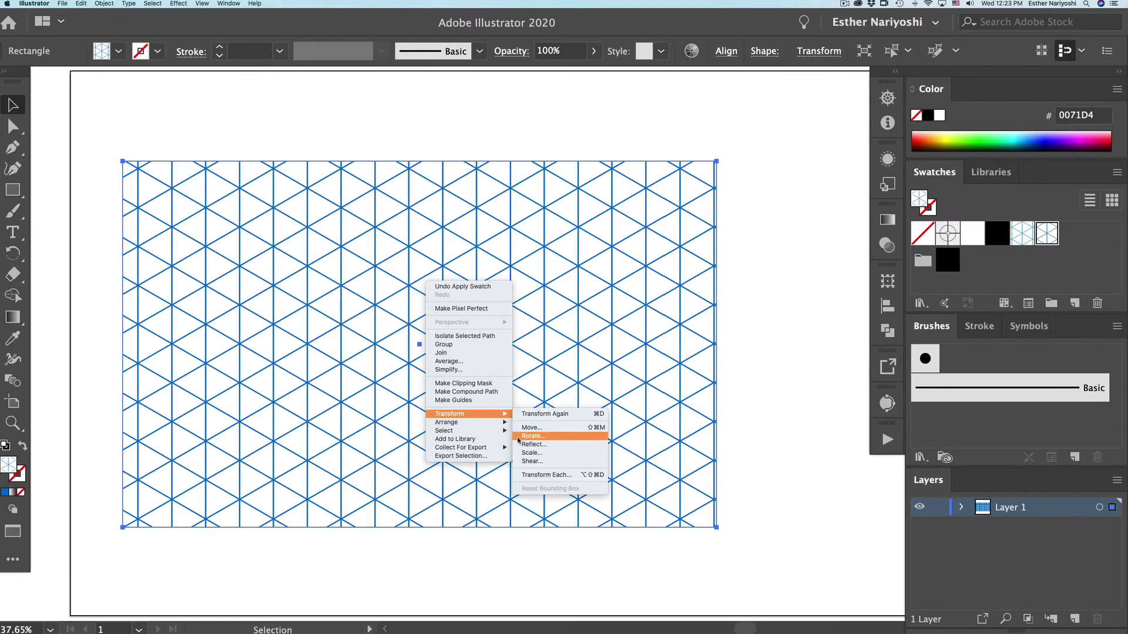
pyautogui.click(529, 453)
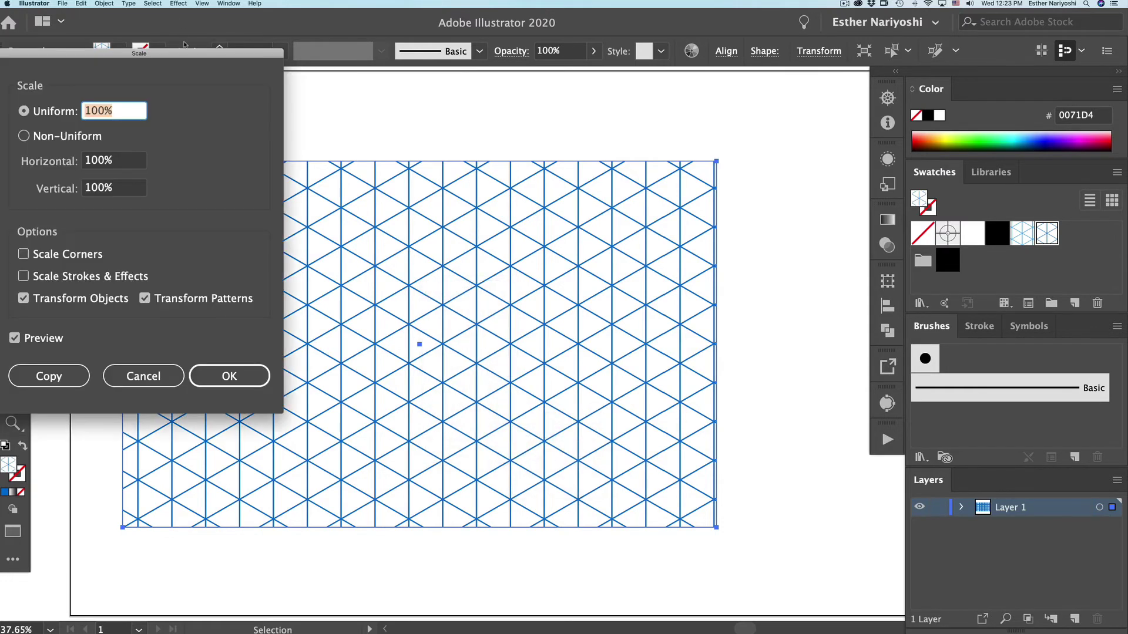
pyautogui.moveTo(189, 53); pyautogui.dragTo(639, 123)
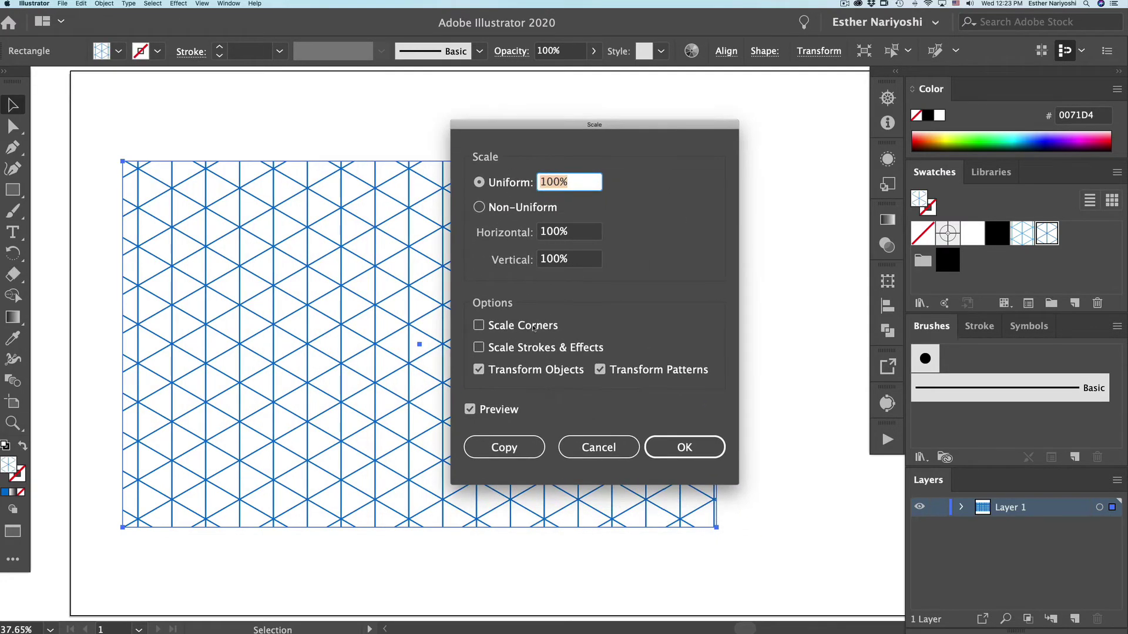
pyautogui.click(479, 370)
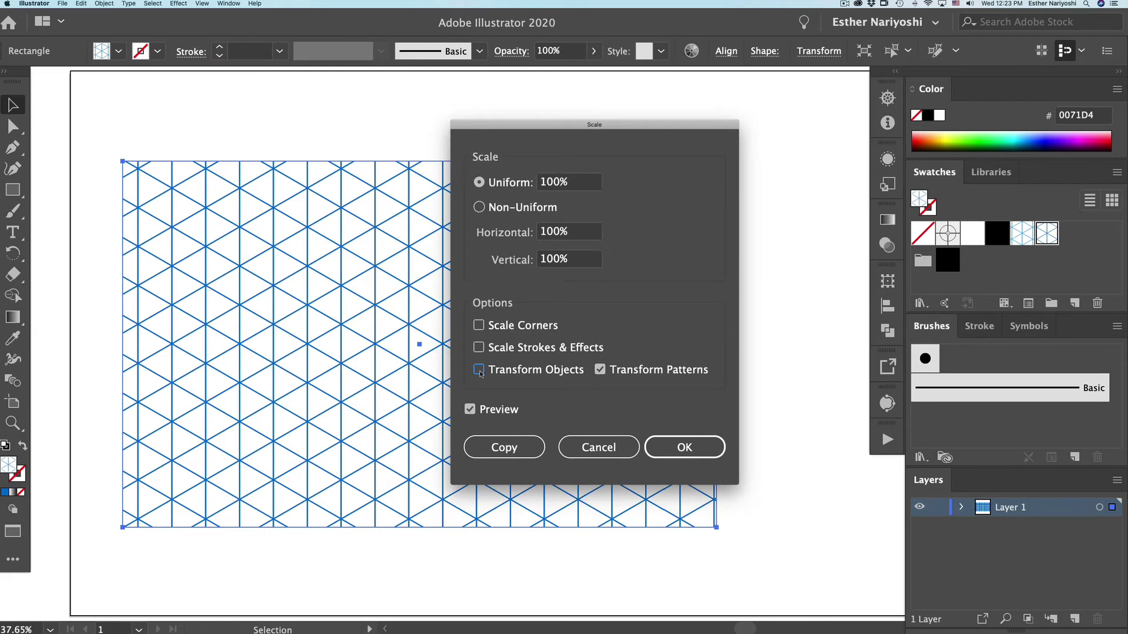
pyautogui.click(579, 181)
pyautogui.write('34')
pyautogui.press('Tab')
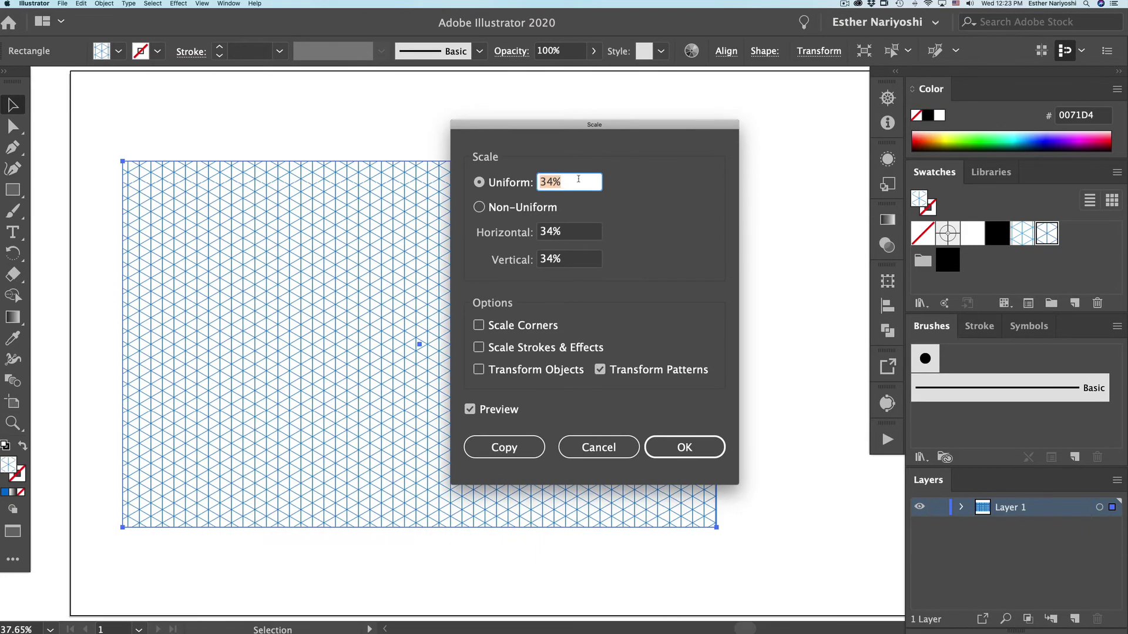
pyautogui.hotkey('shift', 'Up')
pyautogui.hotkey('shift', 'Up')
pyautogui.hotkey('shift', 'Up')
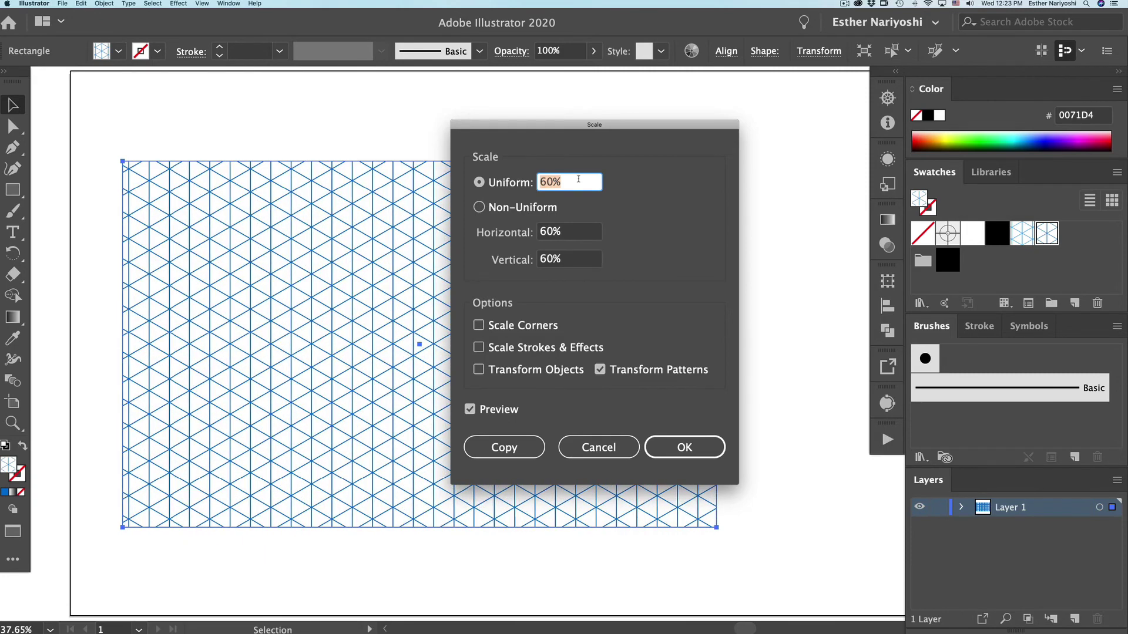
pyautogui.hotkey('shift', 'Up')
pyautogui.press('Down')
pyautogui.press('Down')
pyautogui.press('Down')
pyautogui.press('Down')
pyautogui.press('Down')
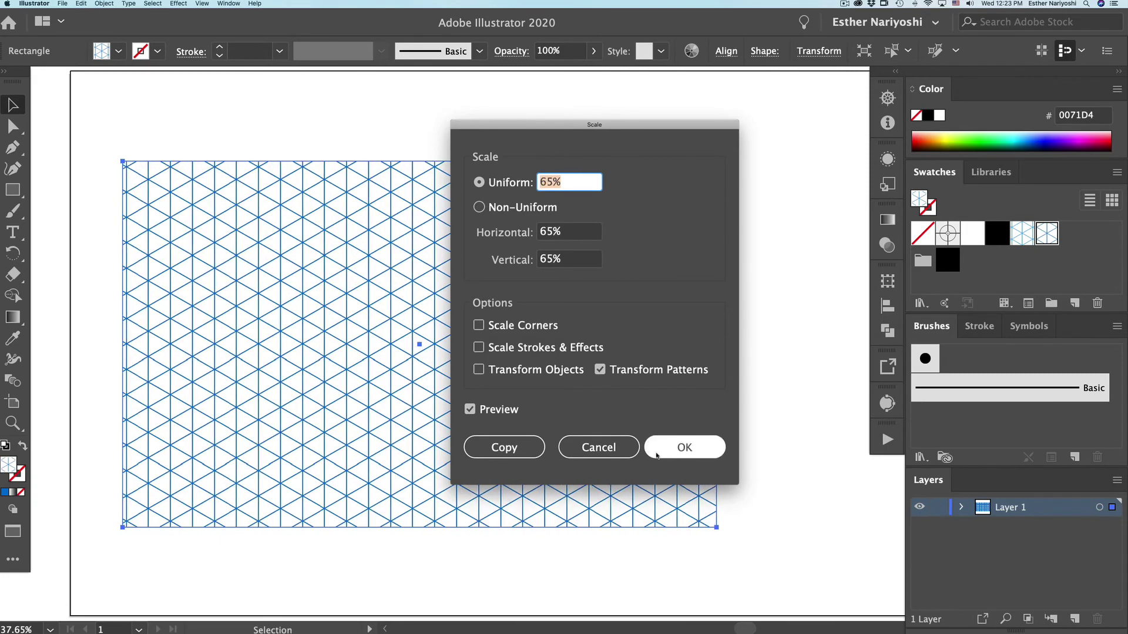
pyautogui.click(675, 447)
pyautogui.click(741, 406)
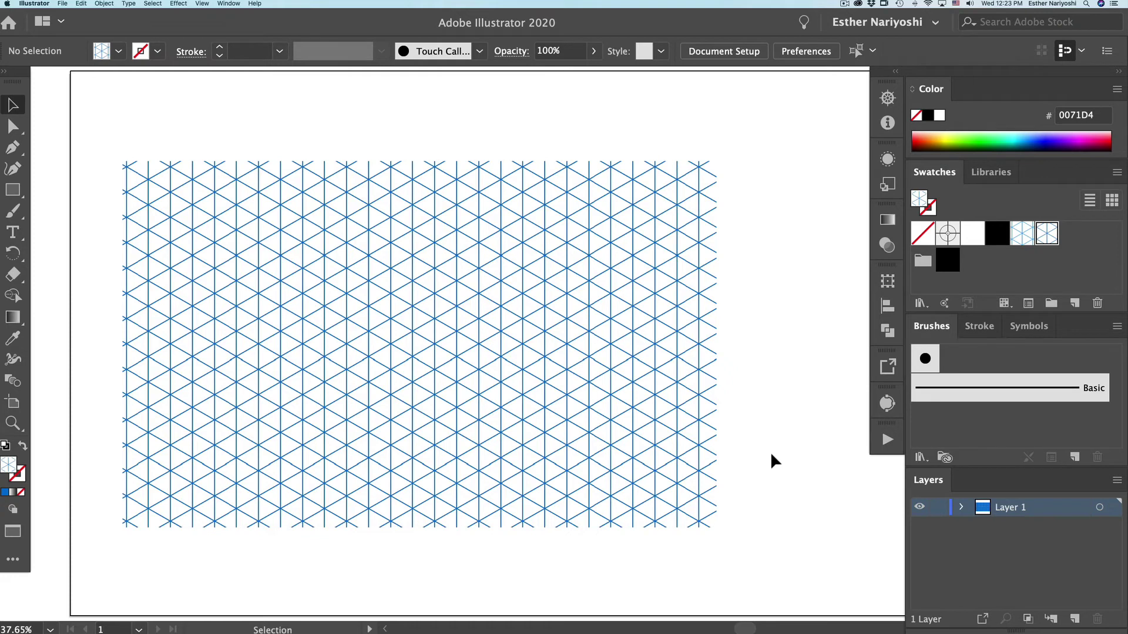
# Recolor the grid to olive (hue 55, brightness about 68) and reselect the rectangle
pyautogui.click(544, 352)
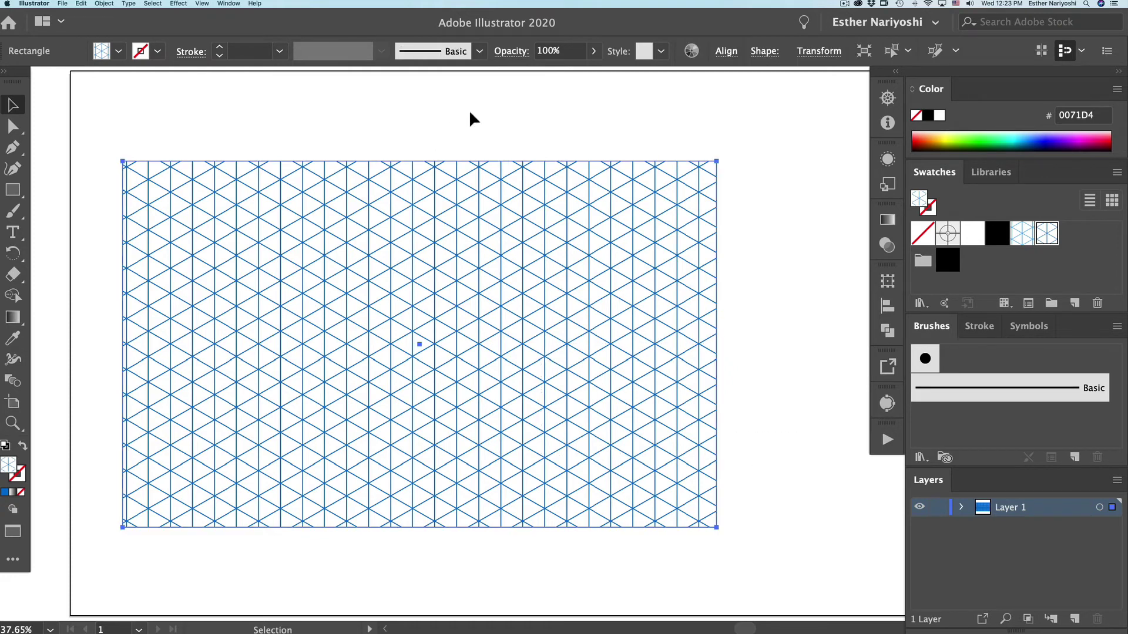
pyautogui.click(690, 52)
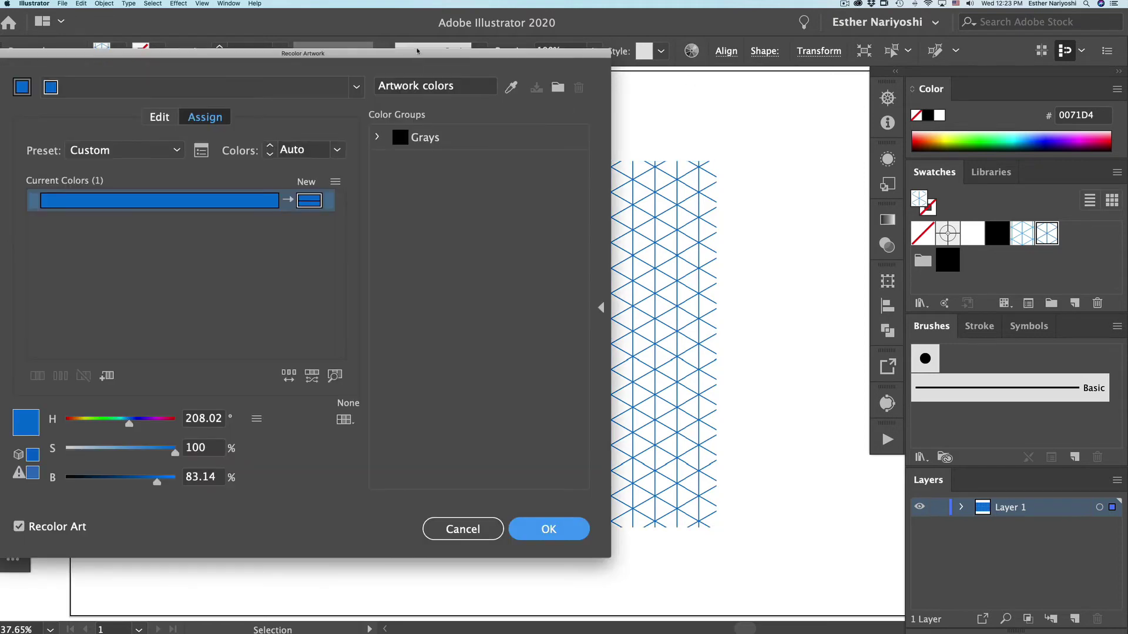
pyautogui.moveTo(417, 51); pyautogui.dragTo(747, 14)
pyautogui.moveTo(459, 388); pyautogui.dragTo(424, 387)
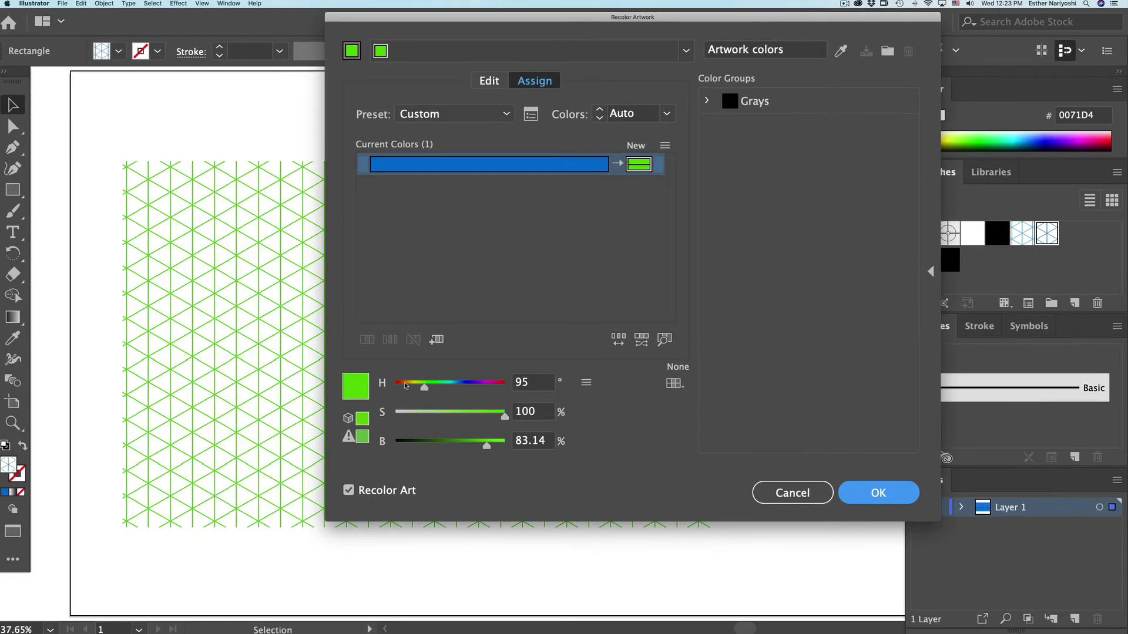
pyautogui.click(405, 385)
pyautogui.click(412, 385)
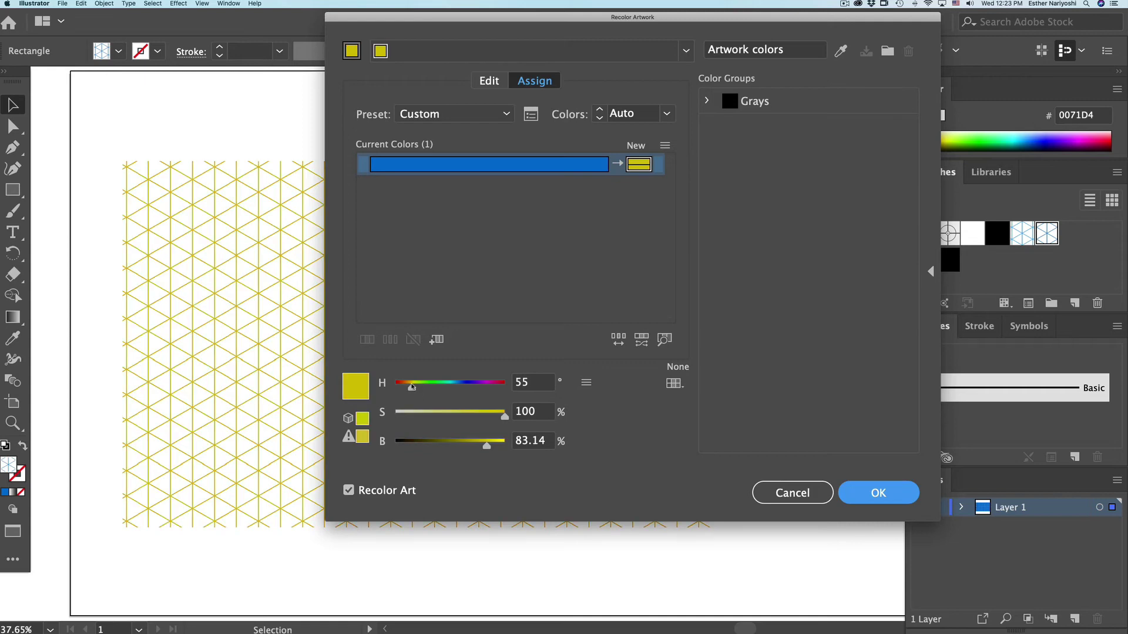
pyautogui.moveTo(486, 445); pyautogui.dragTo(476, 445)
pyautogui.click(874, 499)
pyautogui.click(834, 499)
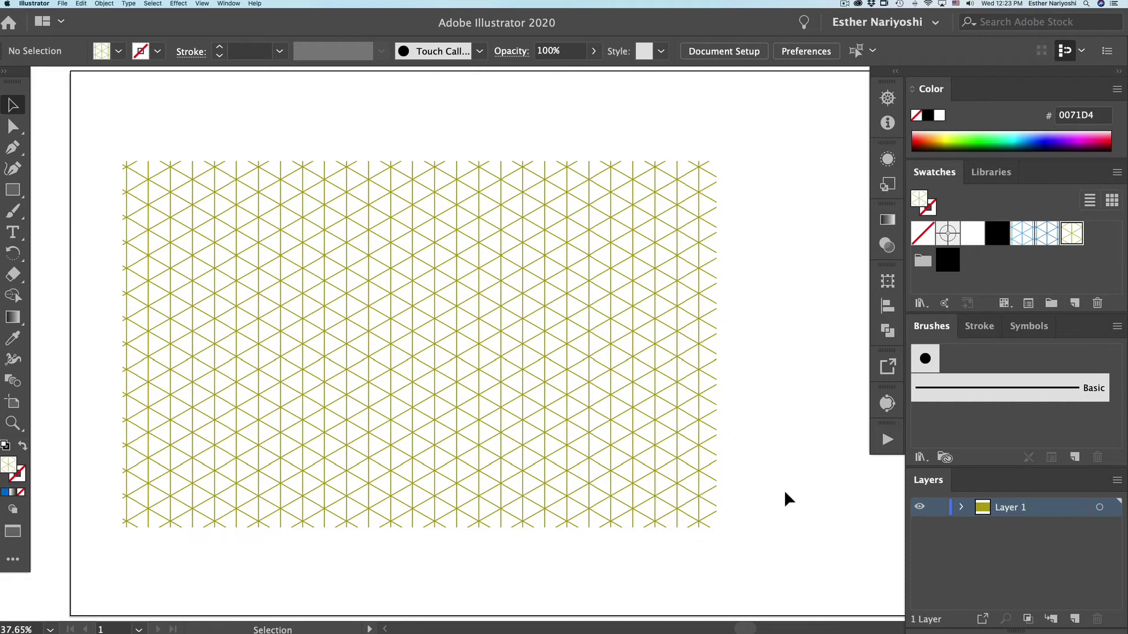
pyautogui.click(510, 412)
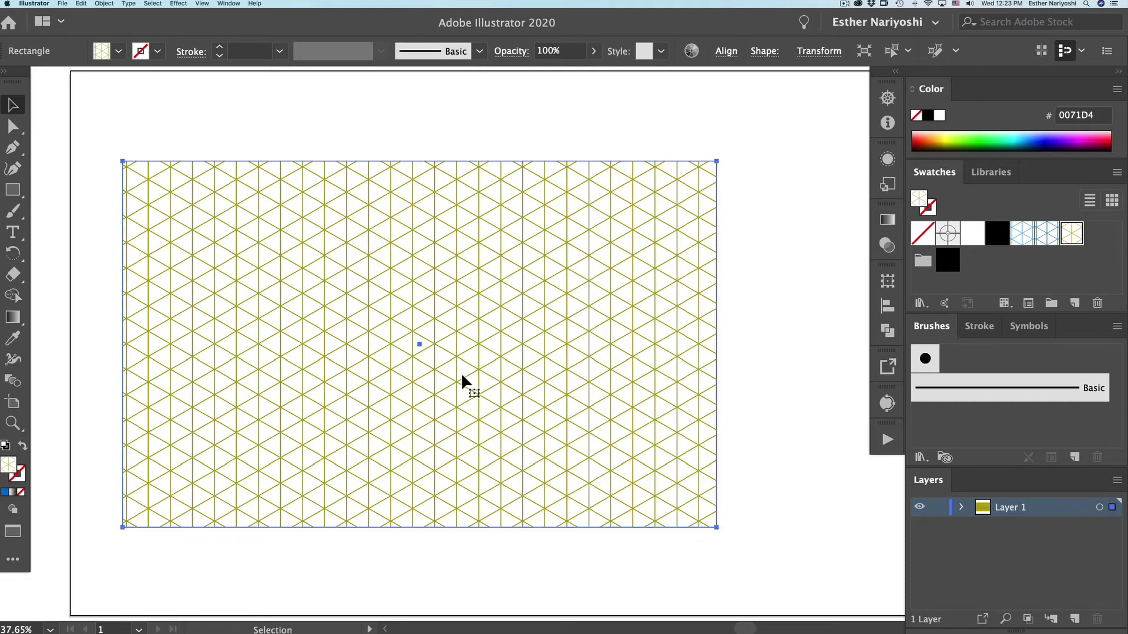
# Set all New Pattern 3 lines to 4 pt and save them as the copy New Pattern 4
pyautogui.click(823, 320)
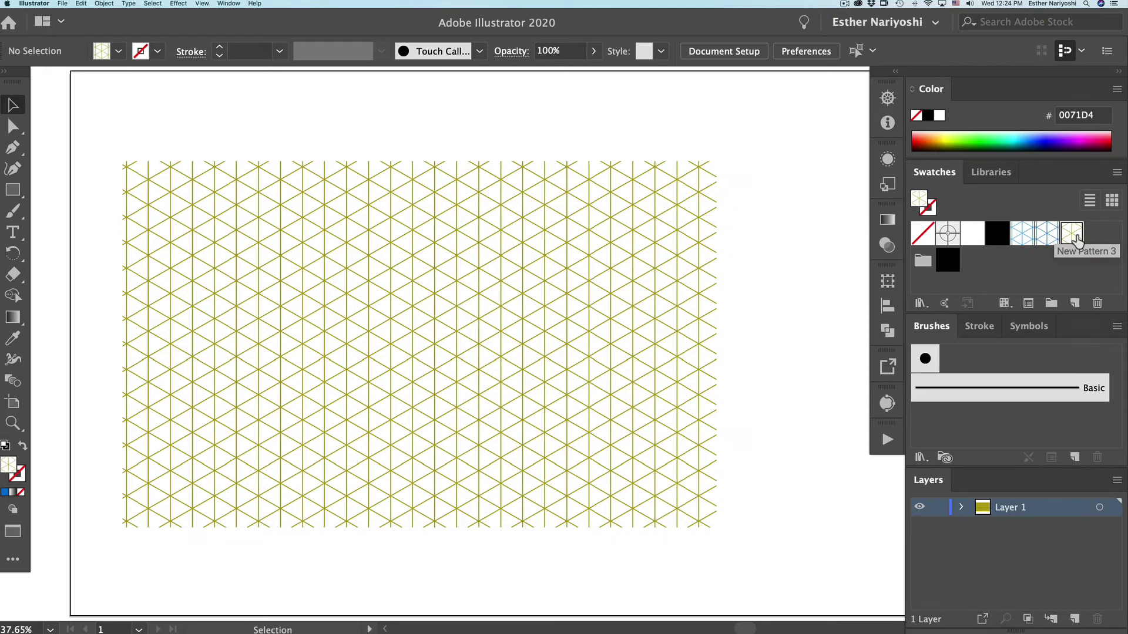
pyautogui.doubleClick(1073, 235)
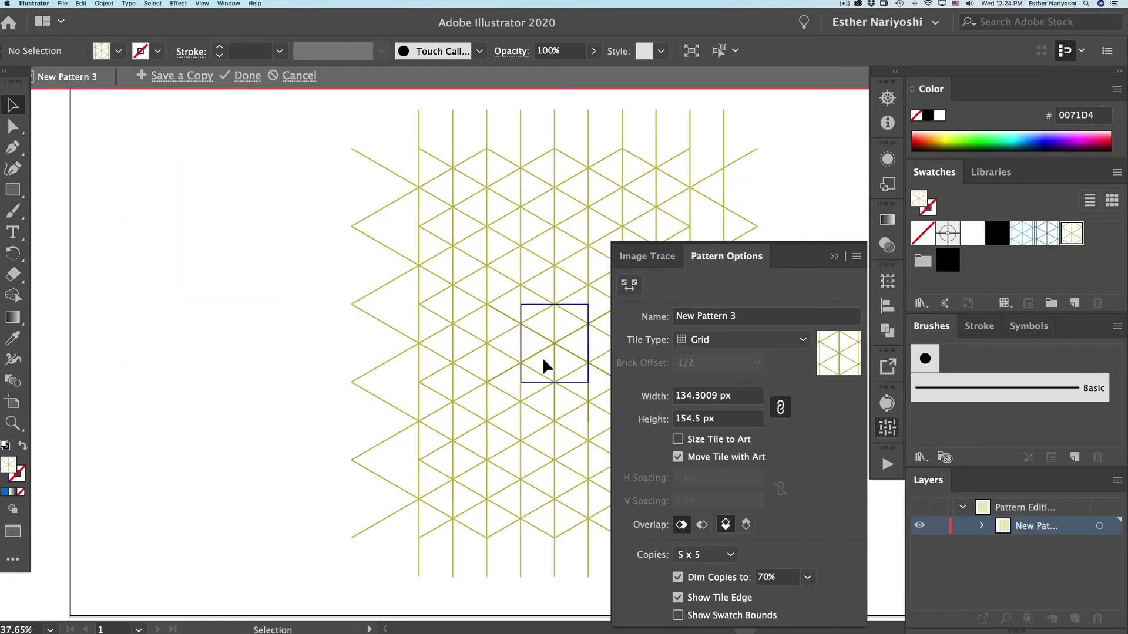
pyautogui.press('super+a')
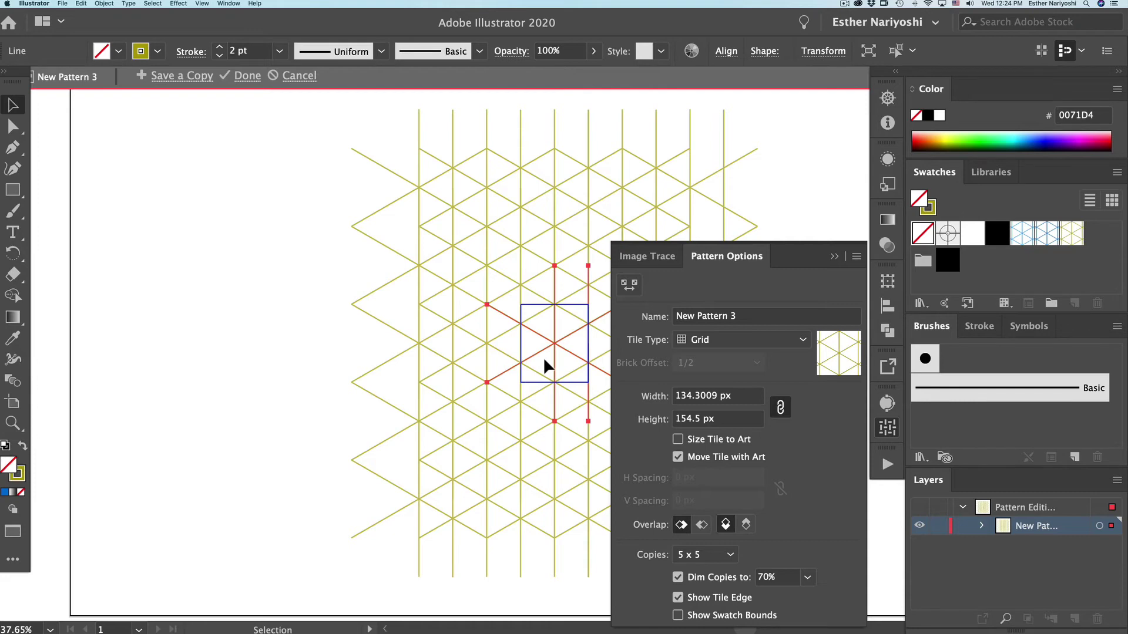
pyautogui.hscroll(5, 544, 360)
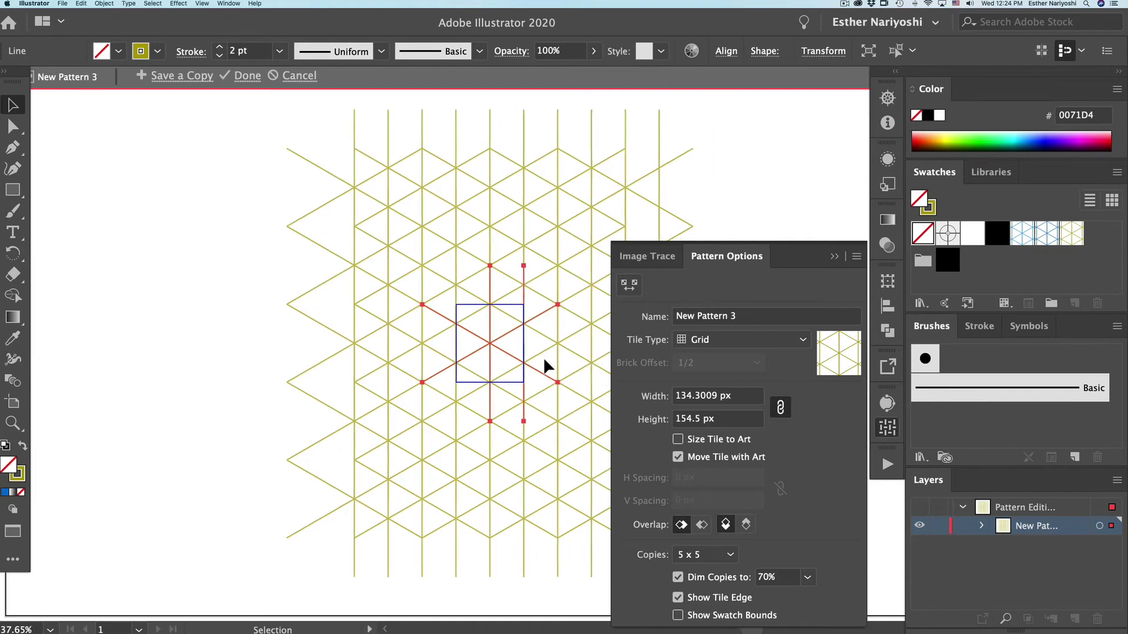
pyautogui.click(280, 53)
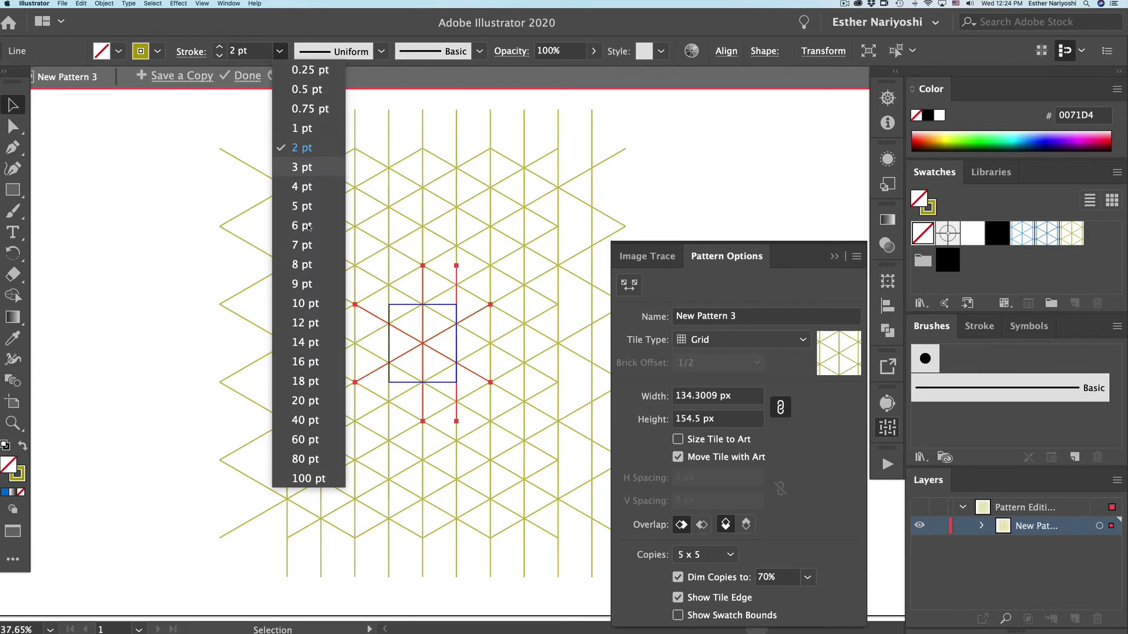
pyautogui.click(311, 187)
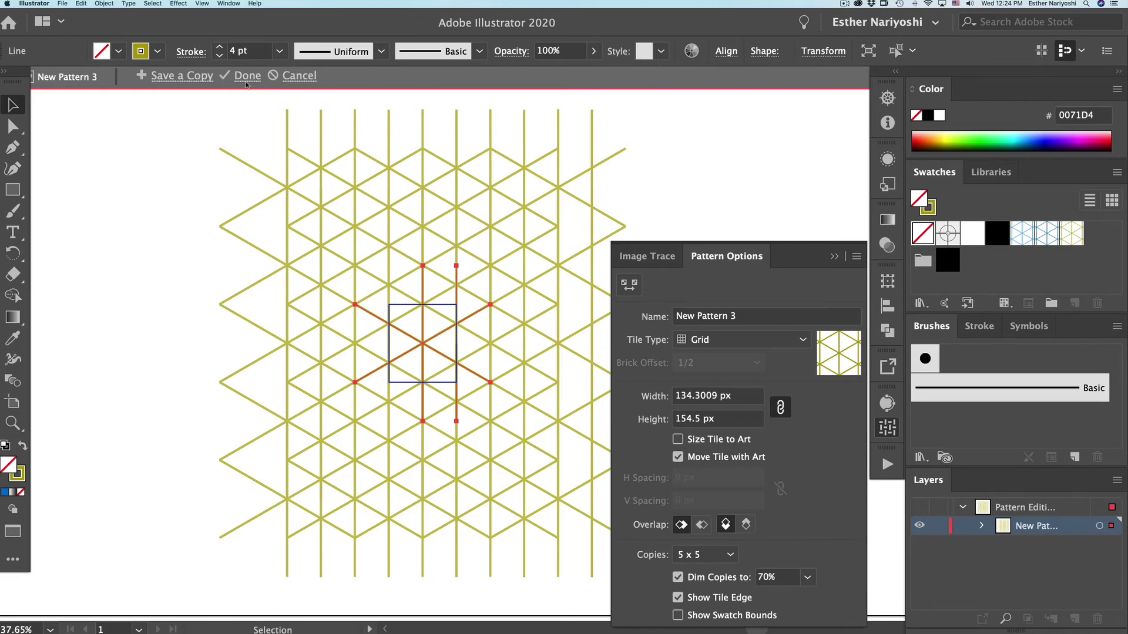
pyautogui.click(169, 82)
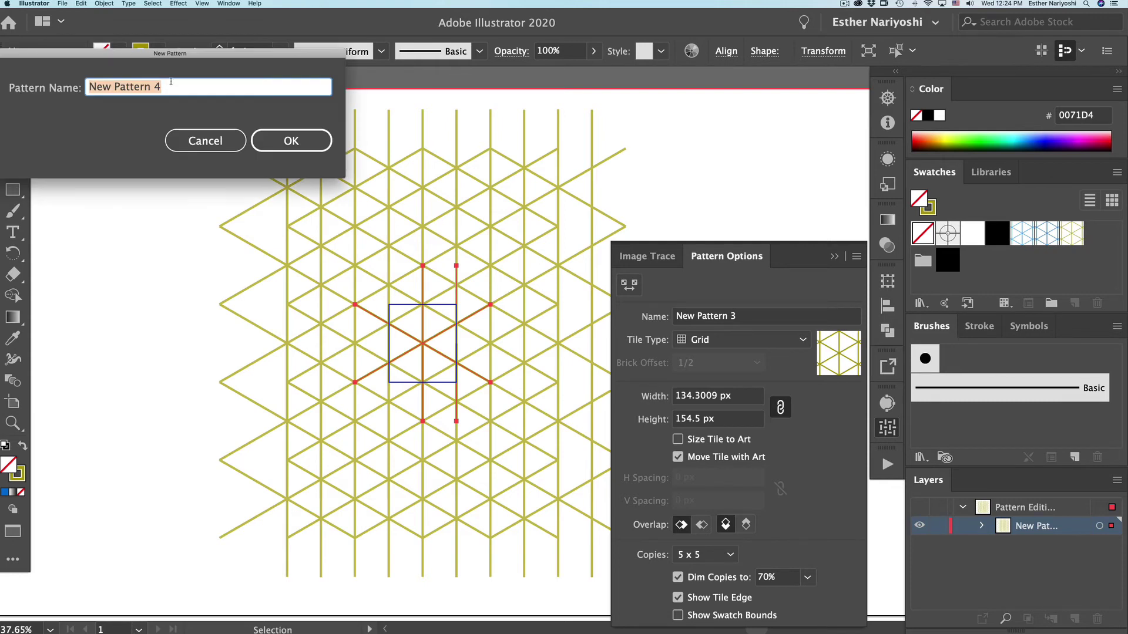
pyautogui.click(291, 143)
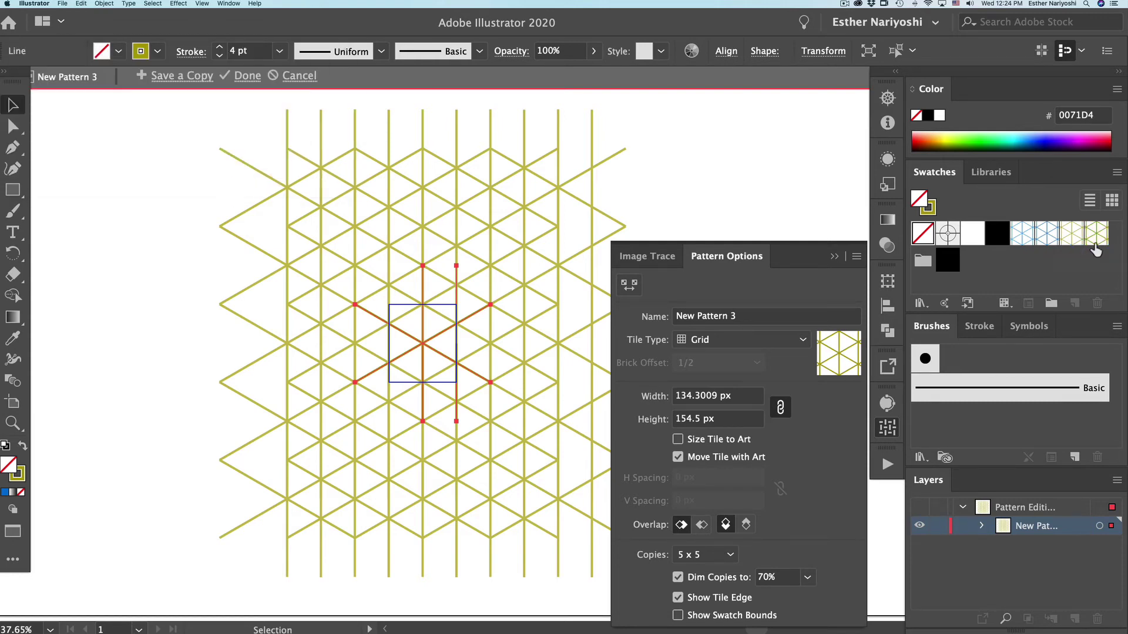
pyautogui.click(303, 77)
pyautogui.click(517, 289)
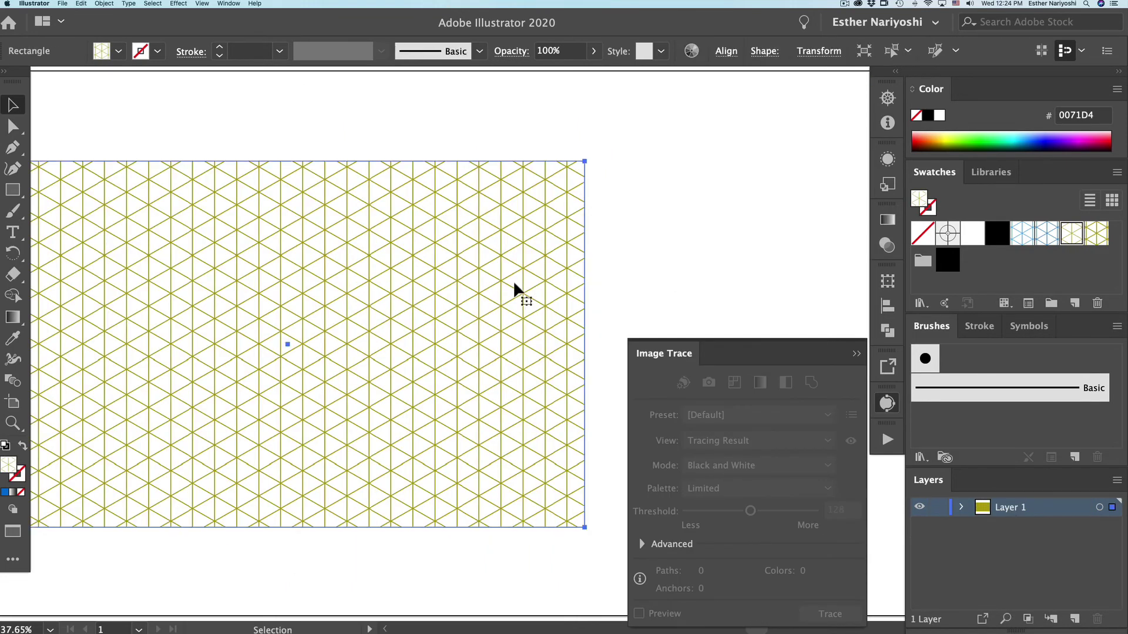
# Apply the New Pattern 4 swatch to the rectangle, then deselect it
pyautogui.click(1097, 234)
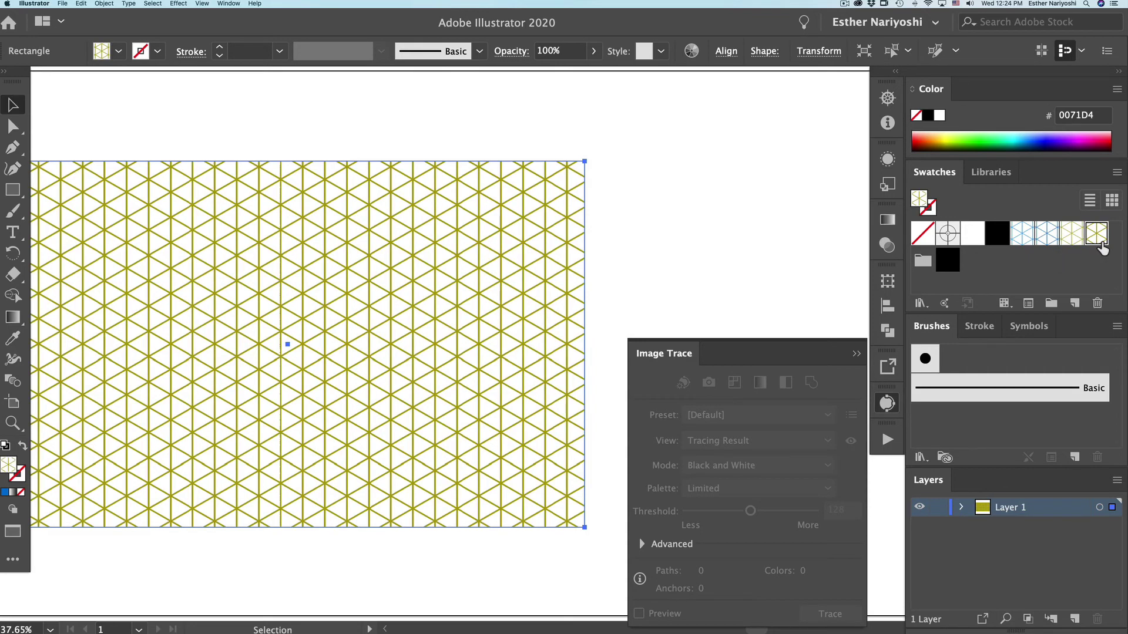
pyautogui.click(720, 258)
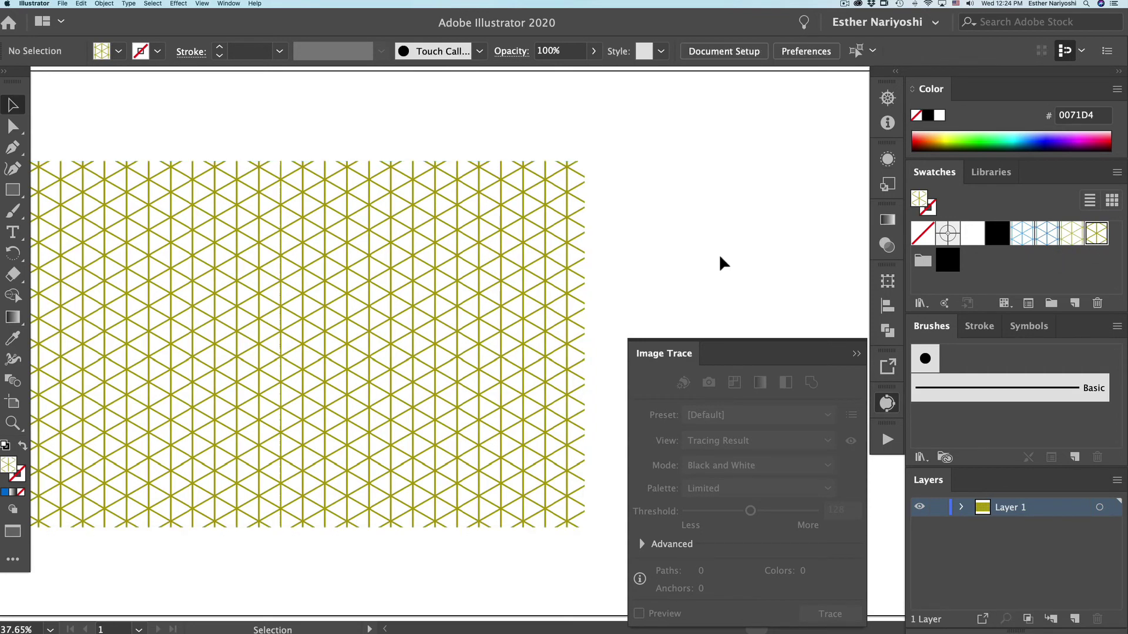
pyautogui.hscroll(-4, 721, 258)
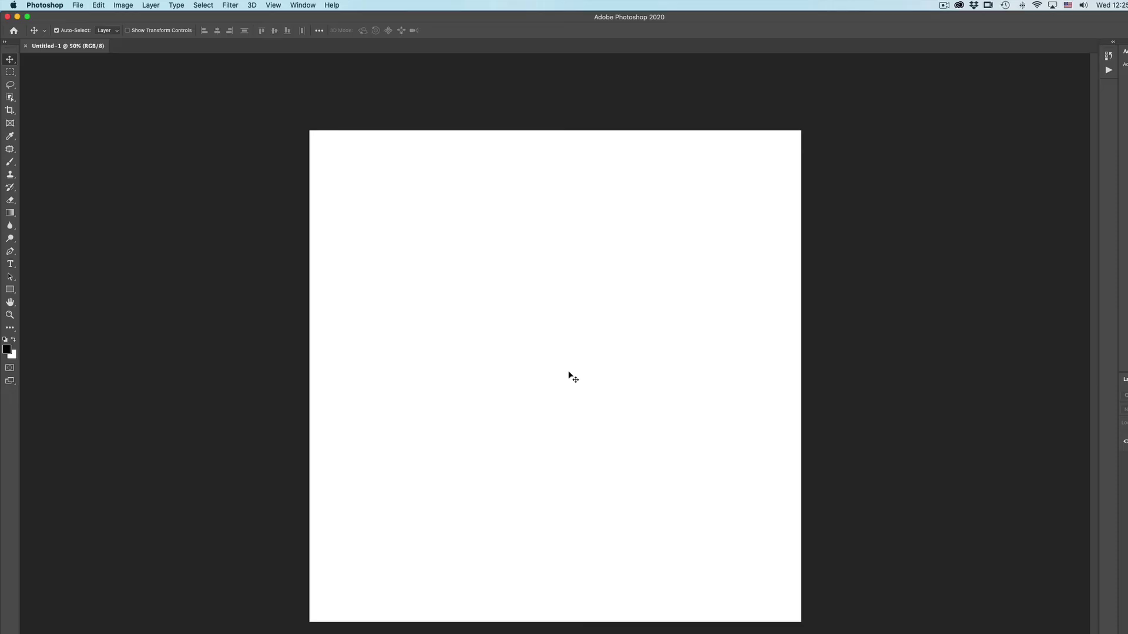
# Paste the copied olive grid into Untitled-1 as a Smart Object
pyautogui.press('super+v')
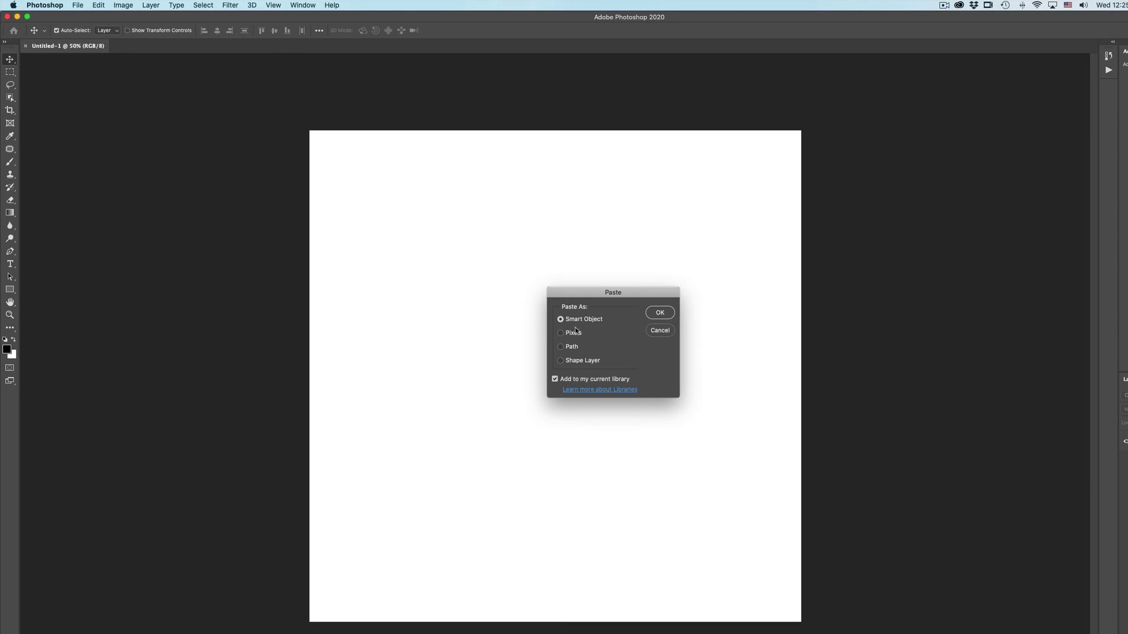
pyautogui.click(660, 313)
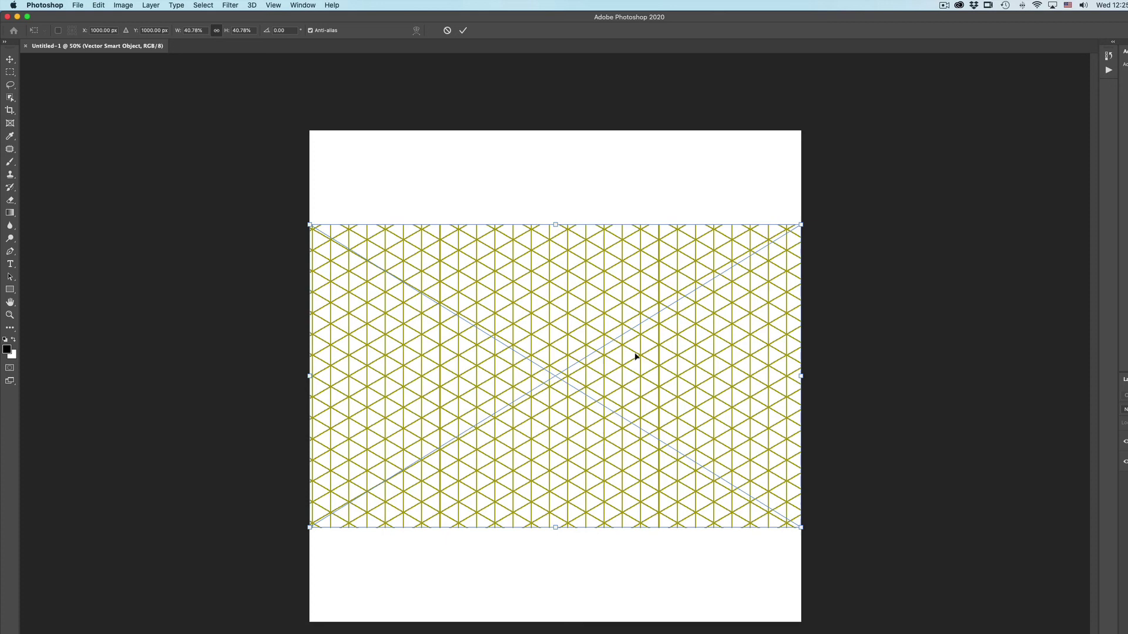
# Commit the pasted grid and scale its Vector Smart Object layer to 67.11% to fill the canvas
pyautogui.press('Return')
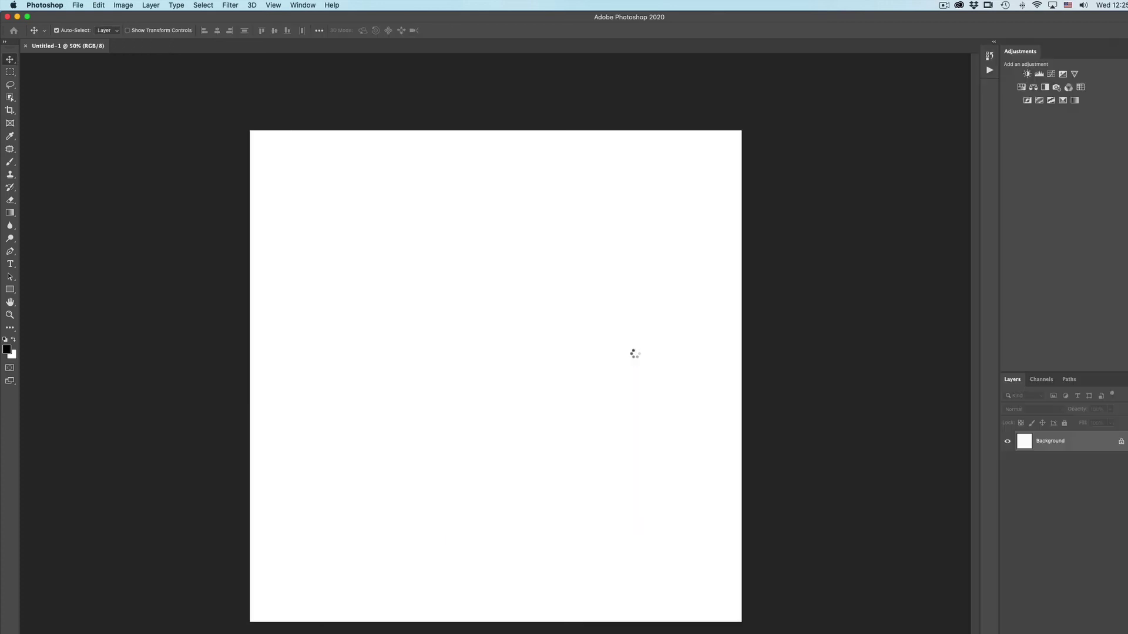
pyautogui.click(667, 382)
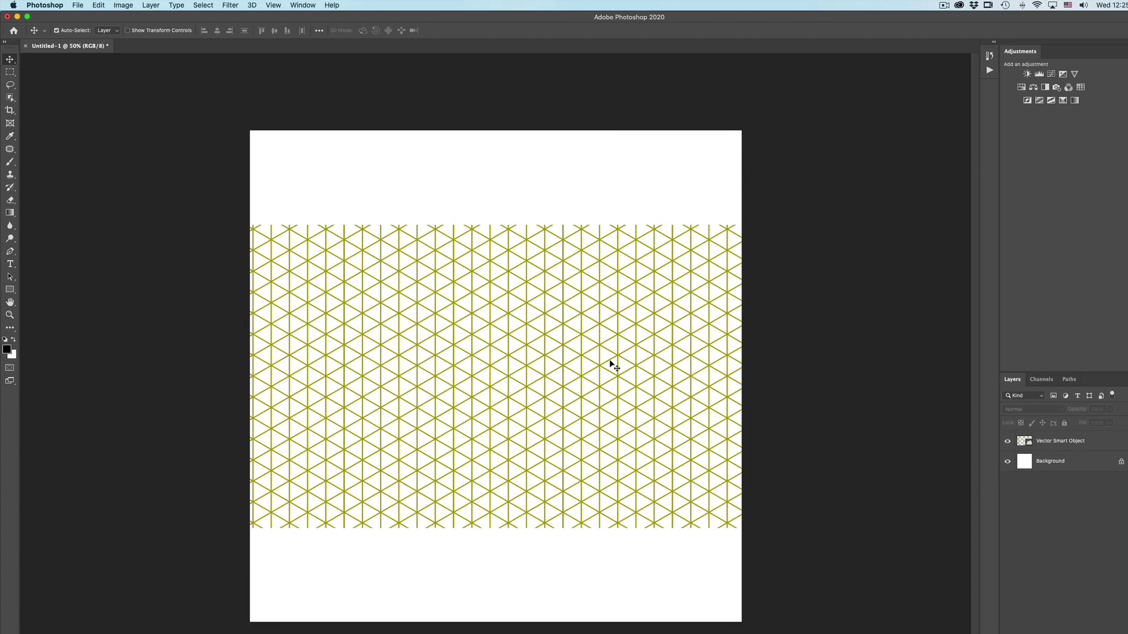
pyautogui.click(1084, 445)
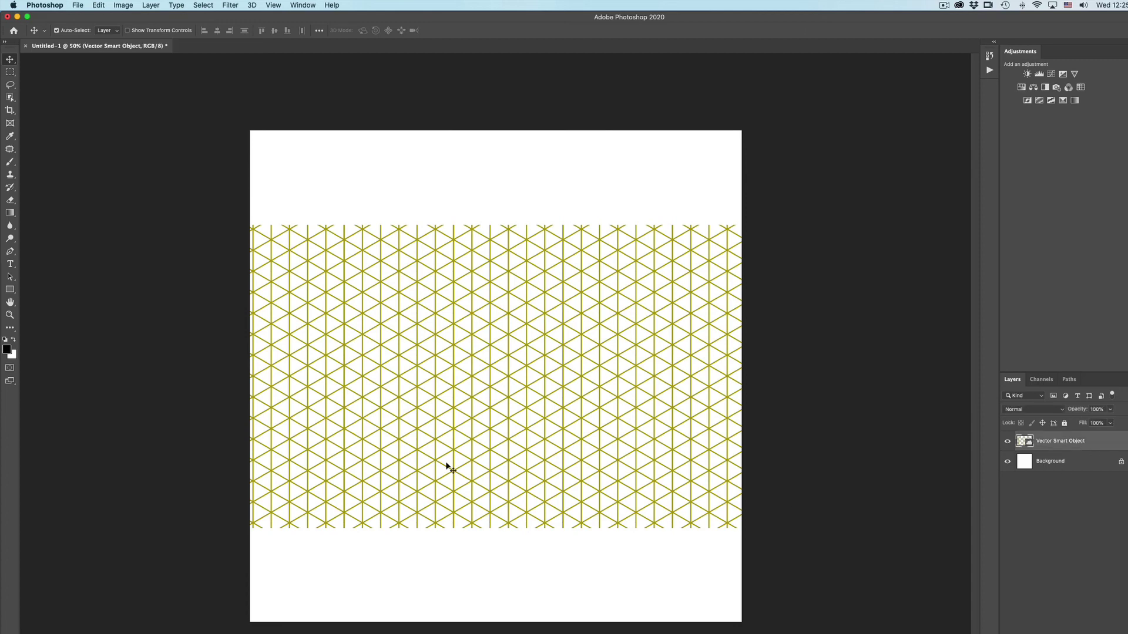
pyautogui.press('super+t')
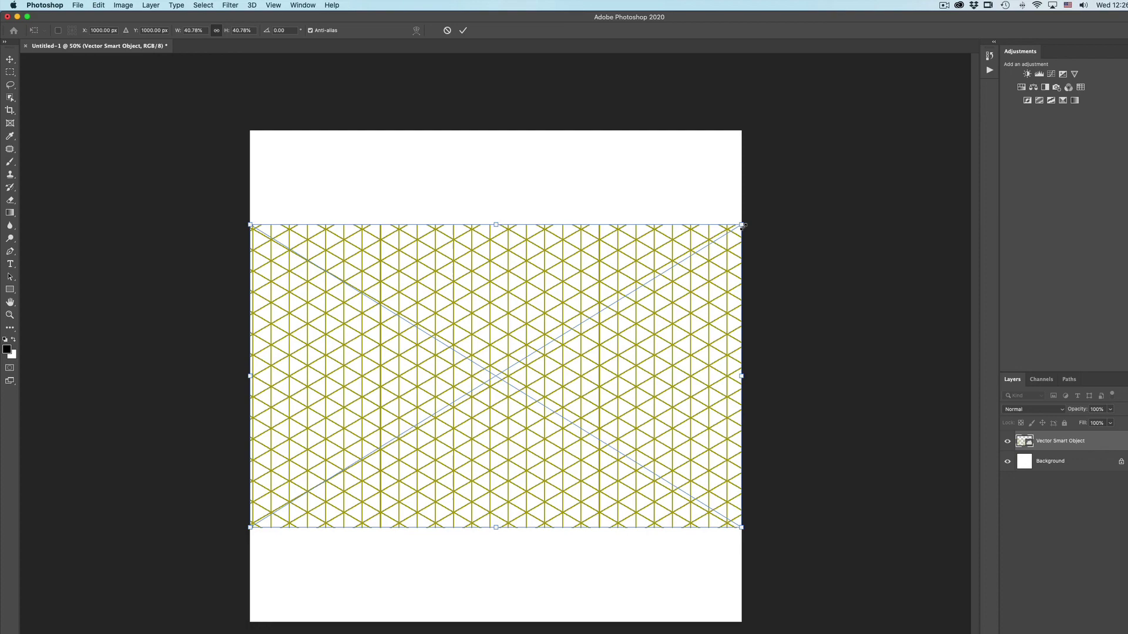
pyautogui.moveTo(742, 225); pyautogui.dragTo(876, 69)
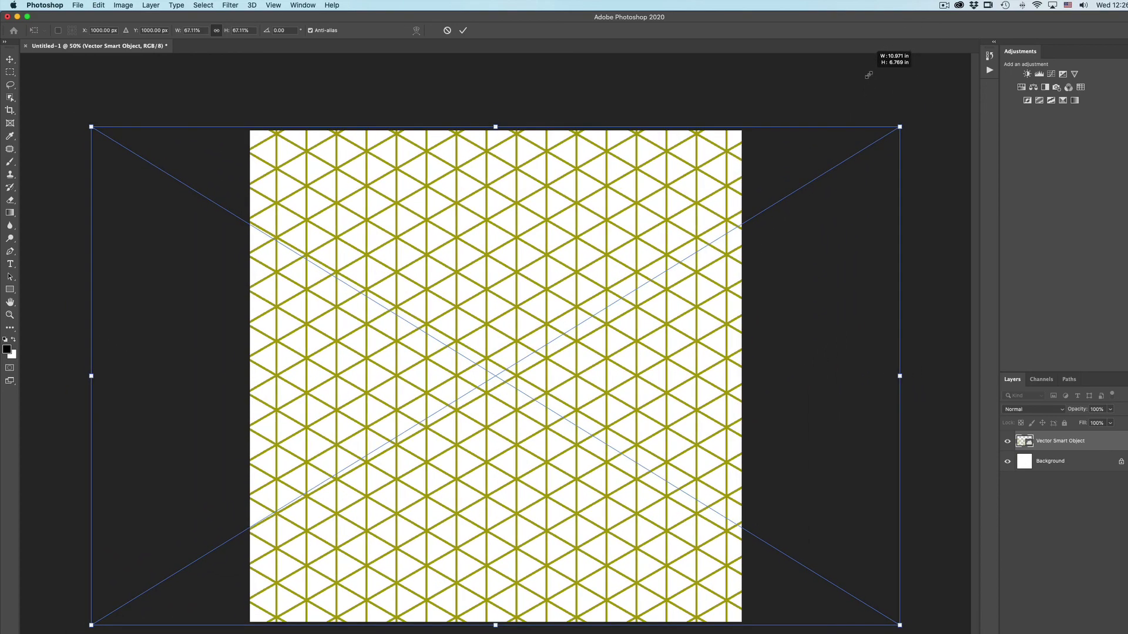
pyautogui.press('Return')
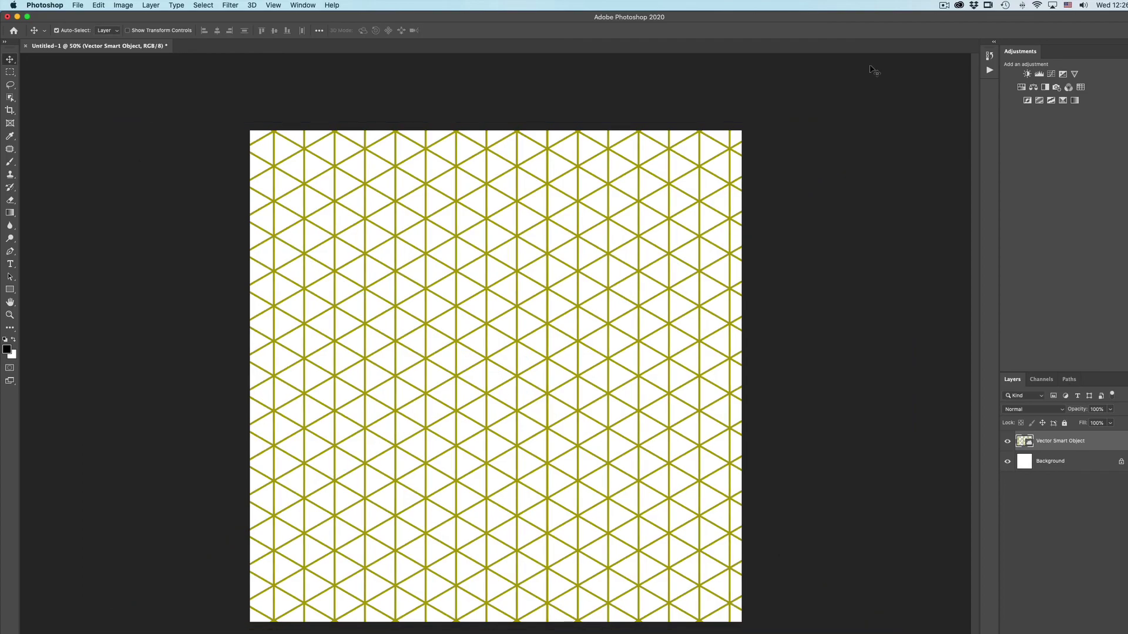